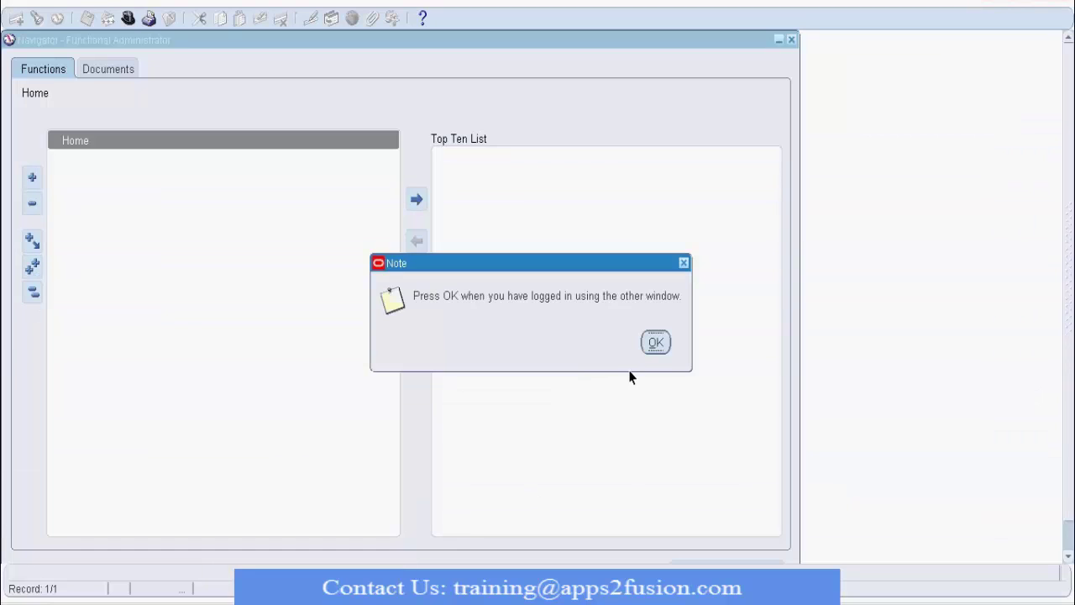
- Dismiss the note and switch to the System Administrator responsibility
left_click(656, 344)
type("s%")
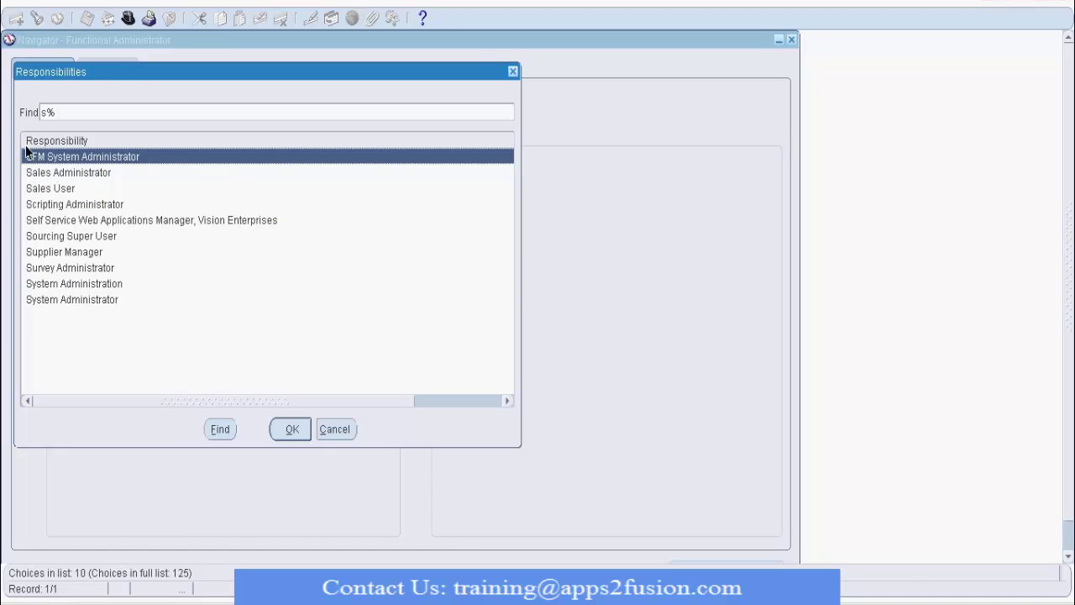
left_click(76, 301)
left_click(291, 430)
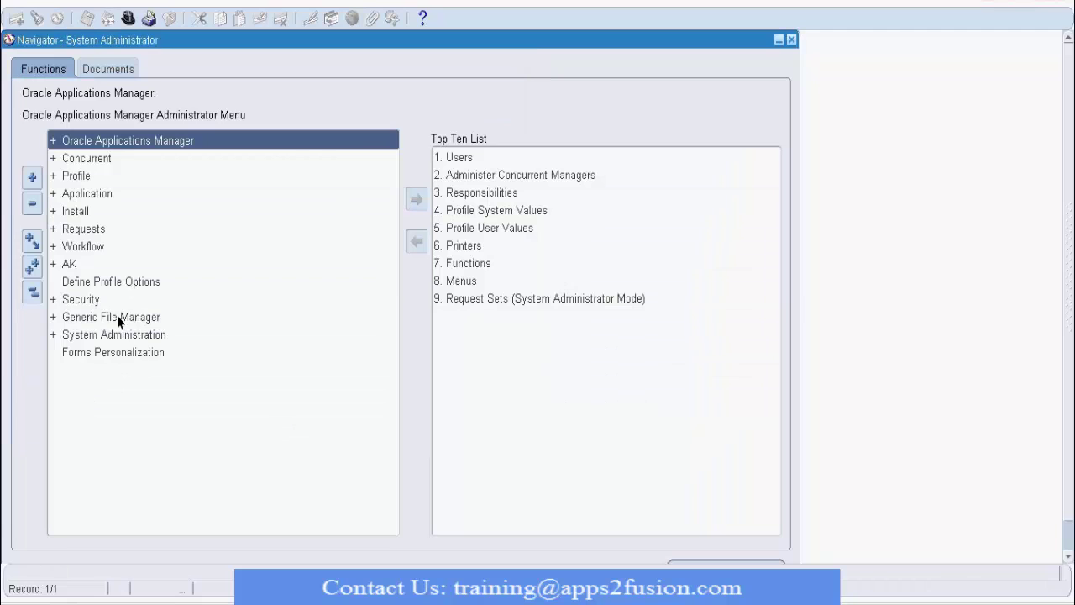
- Open the Define Users form under Security > User in the Navigator
left_click(119, 301)
double_click(120, 300)
left_click(120, 317)
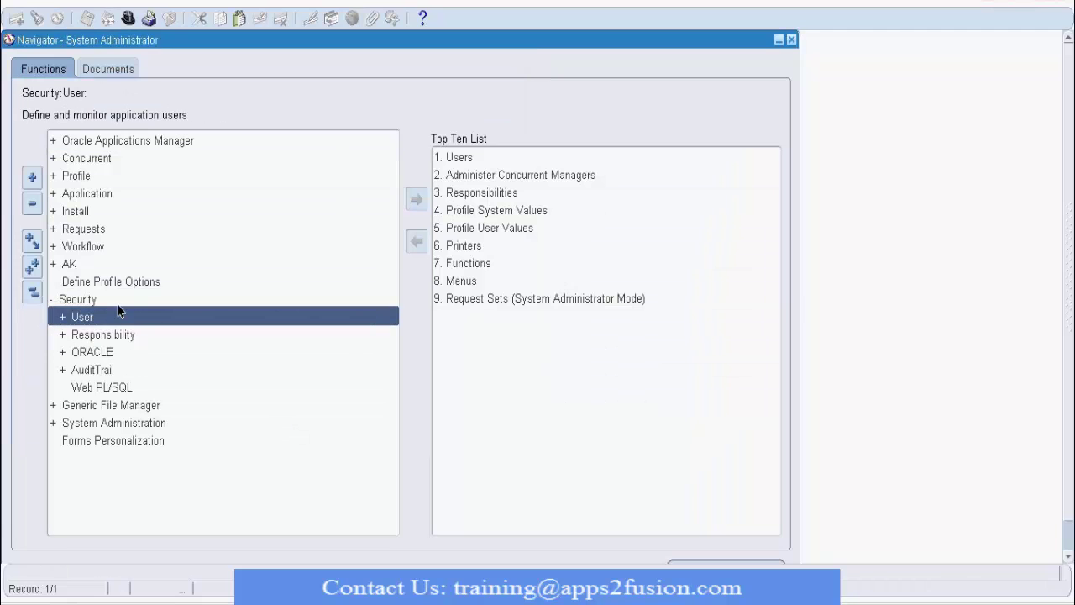
double_click(125, 317)
left_click(131, 335)
double_click(131, 334)
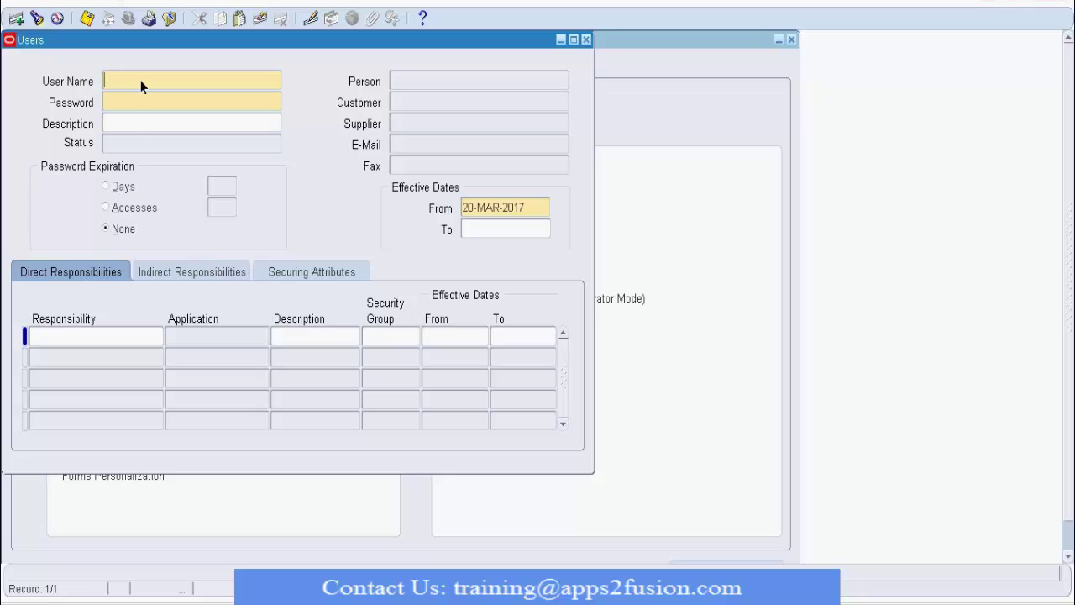
- Create user AME_USER99 with a password, verify the password, and save
left_click_drag(145, 42, 583, 129)
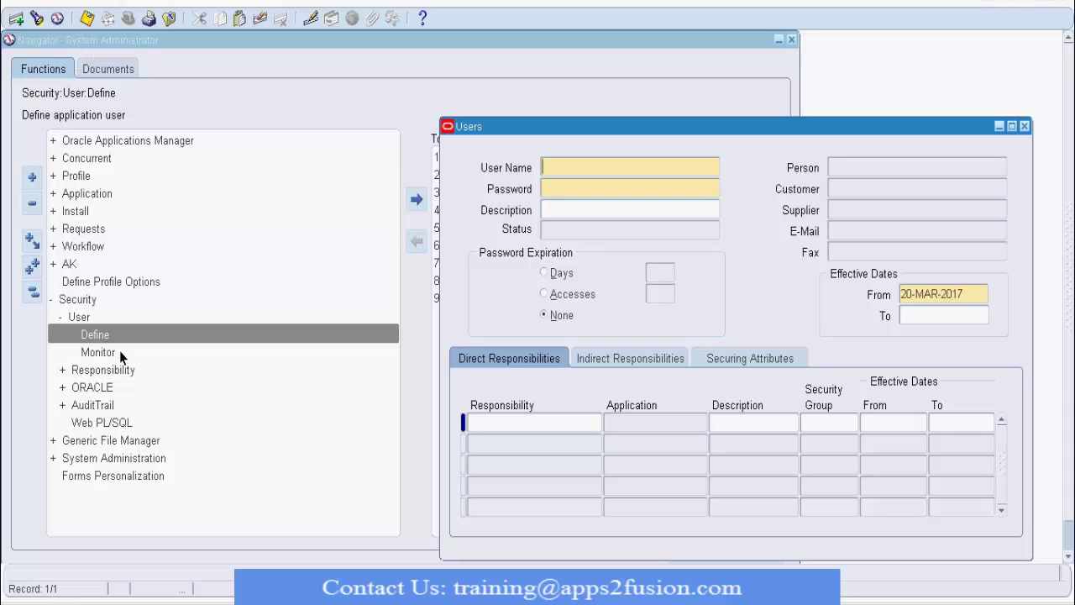
left_click_drag(482, 130, 161, 100)
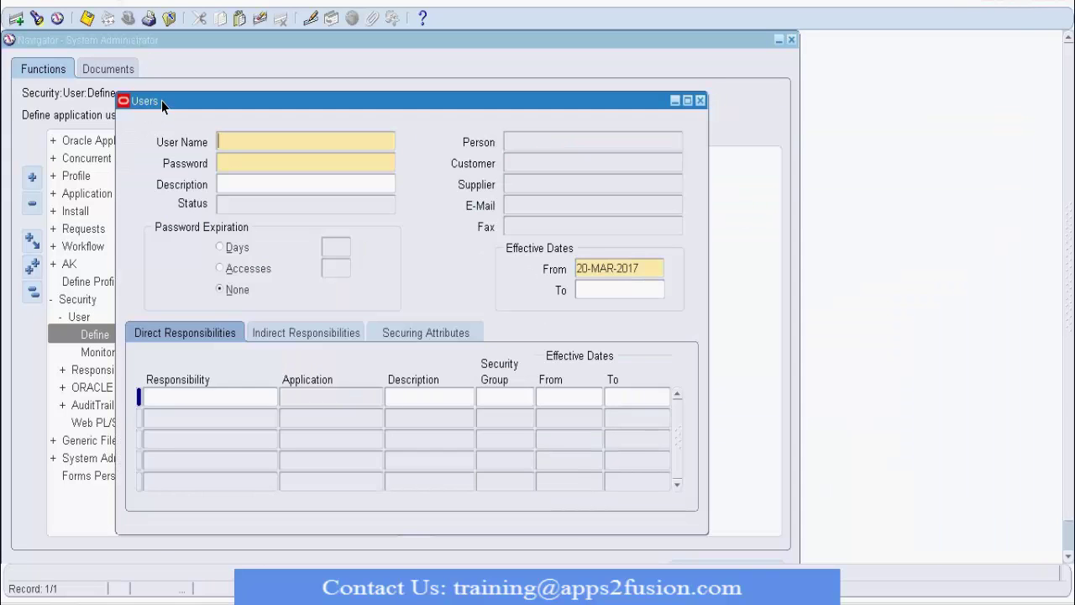
left_click(230, 167)
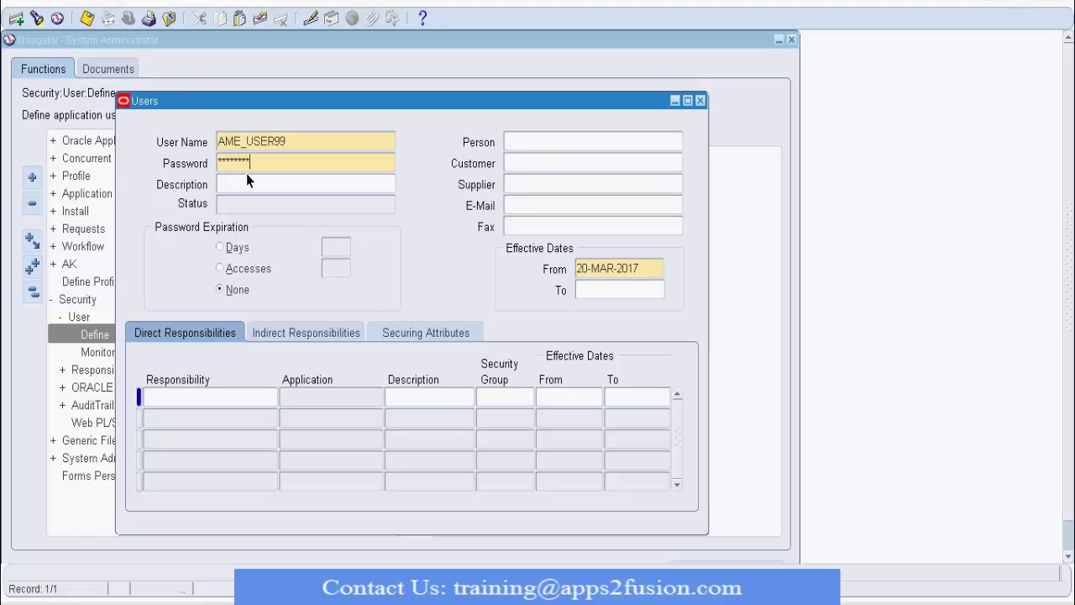
key("Tab")
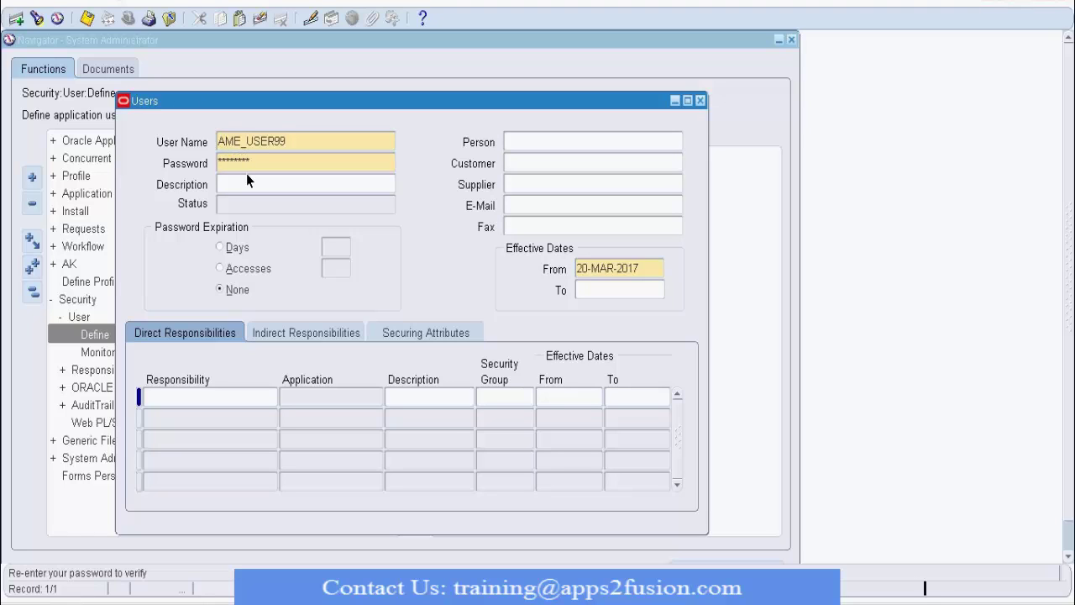
key("ctrl+s")
- Assign System Administrator as the first direct responsibility by looking up sys%admin%
left_click(195, 403)
type("system admis")
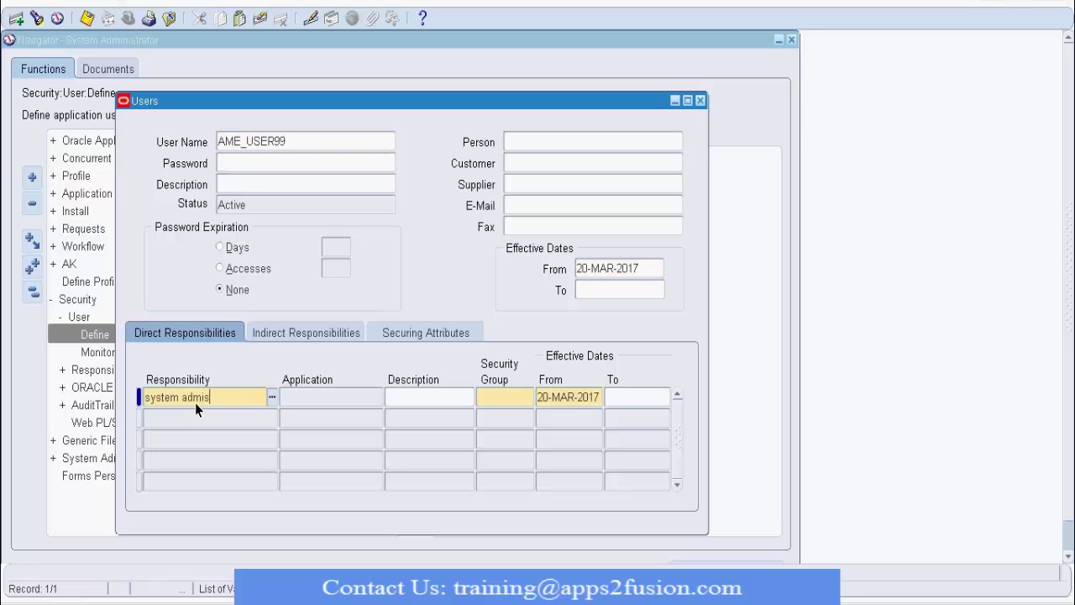
type("trar")
type("or")
key("Tab")
type("sy")
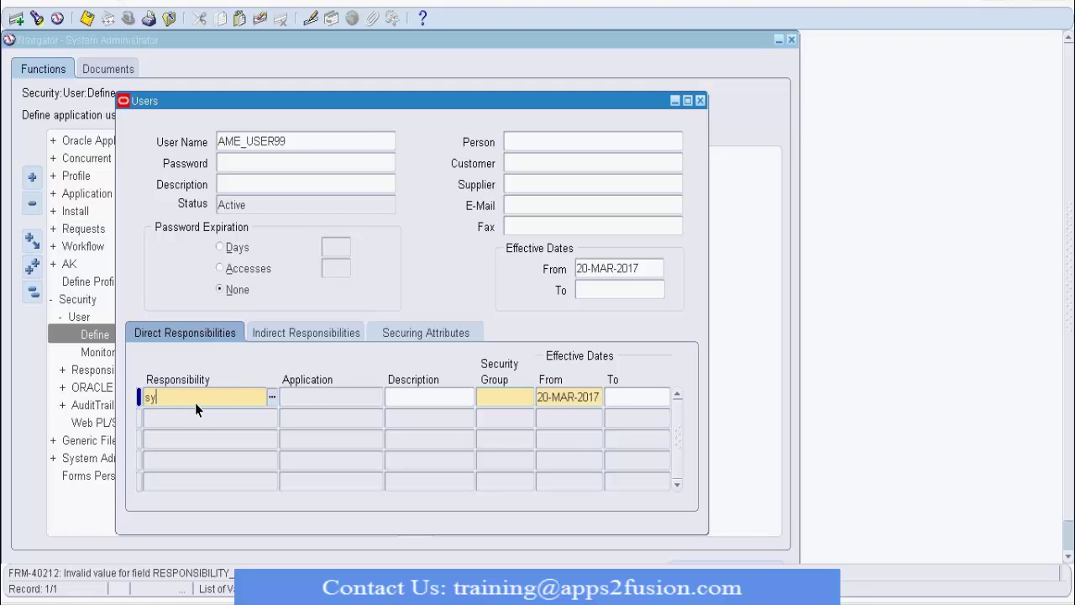
type("s%admin%")
key("Tab")
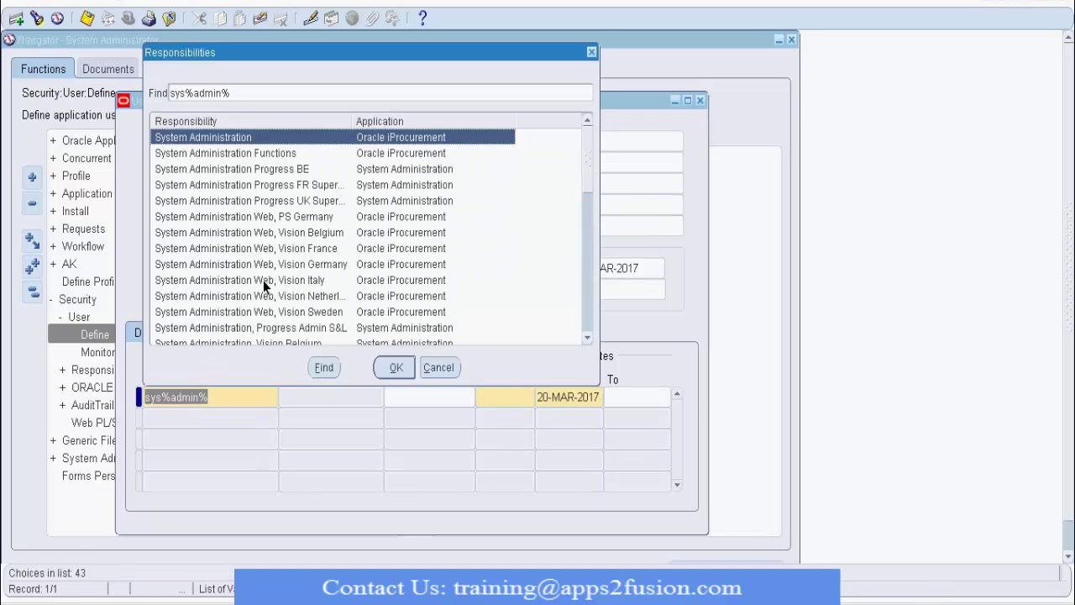
type("r")
scroll(586, 191, "down", 3)
left_click_drag(586, 199, 578, 264)
left_click(288, 202)
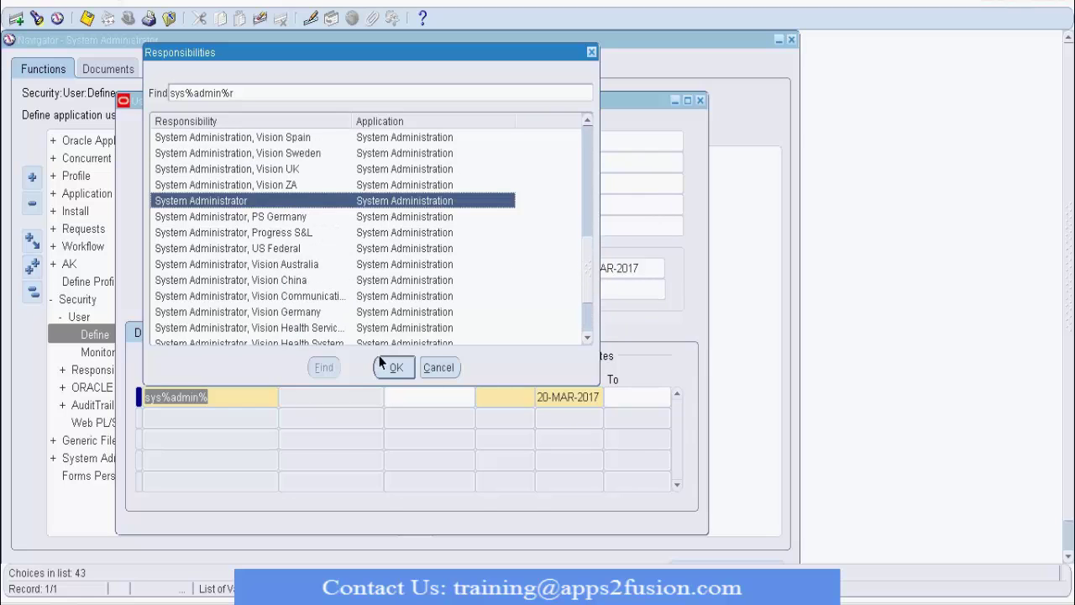
left_click(391, 367)
left_click(198, 418)
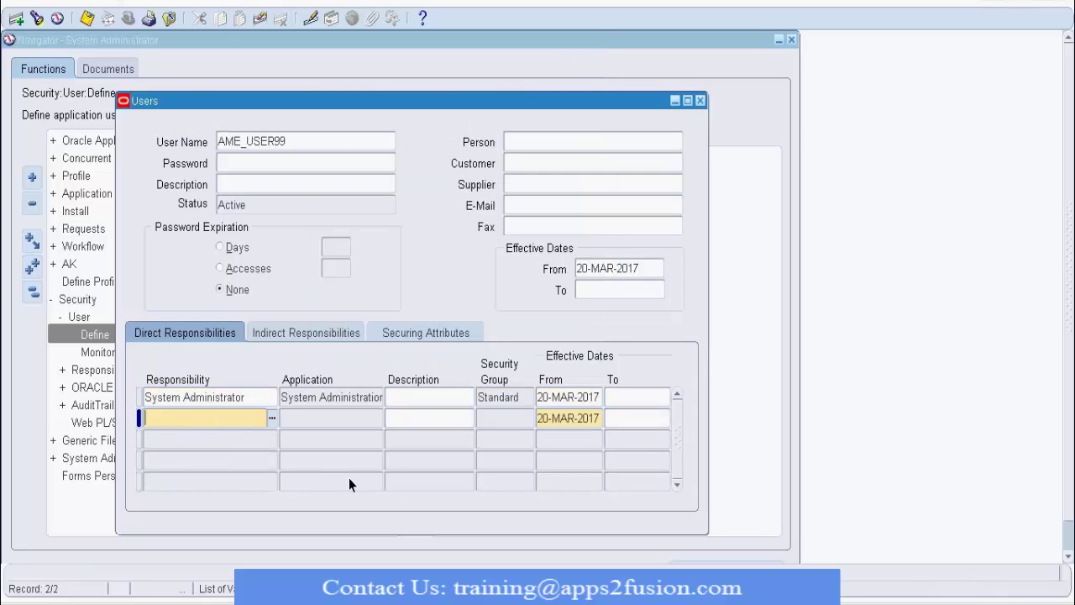
- Add Workflow User Web Applications in row 2 by looking up Workflow User%A%
type("Wor")
type("kflow User%")
type("WebA")
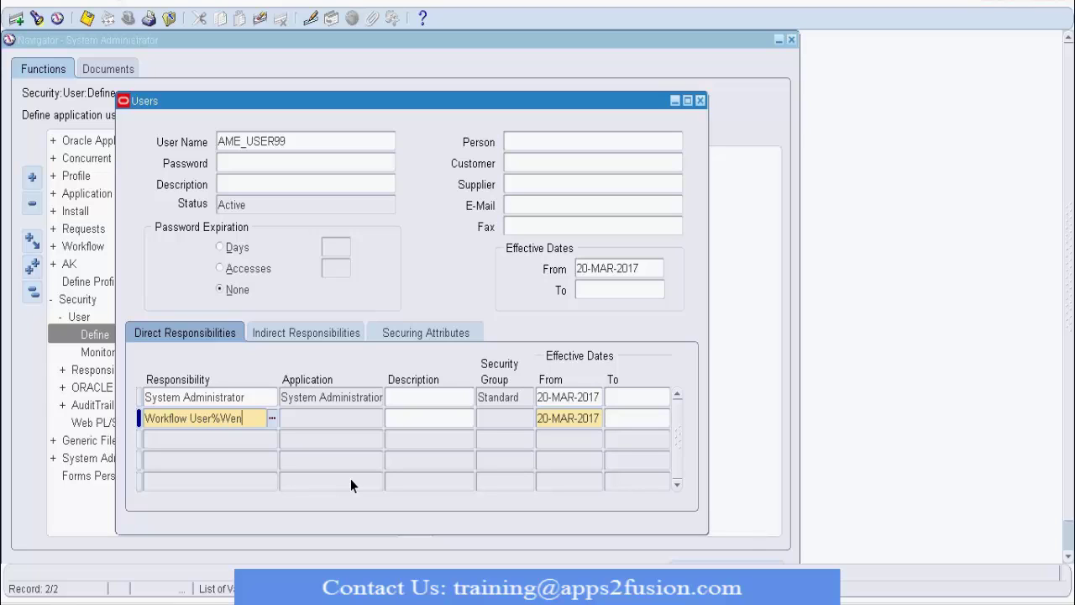
key("BackSpace")
type("%A%")
key("Tab")
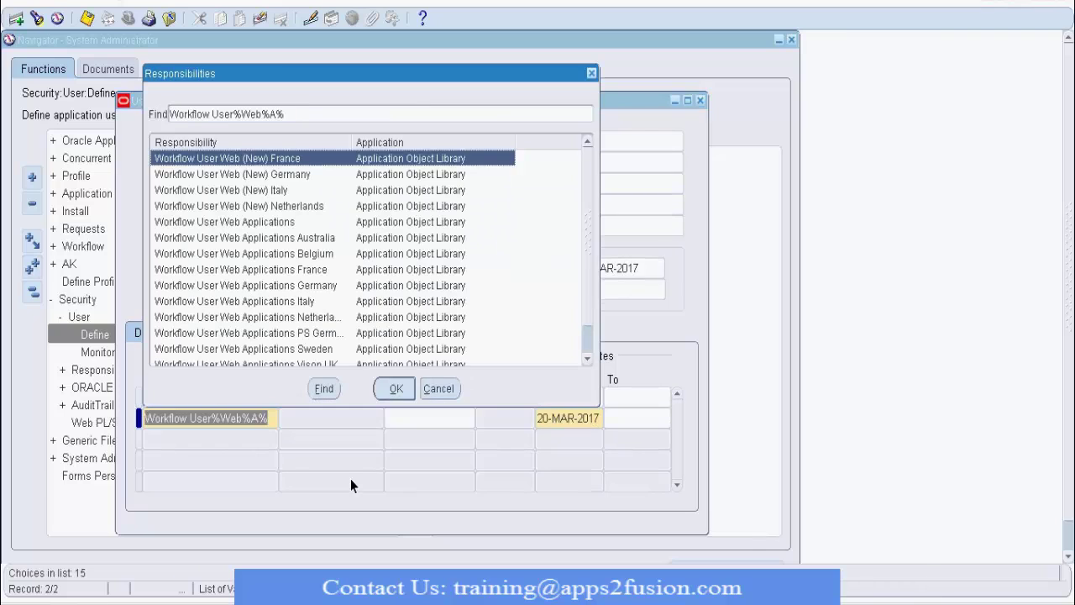
left_click(322, 222)
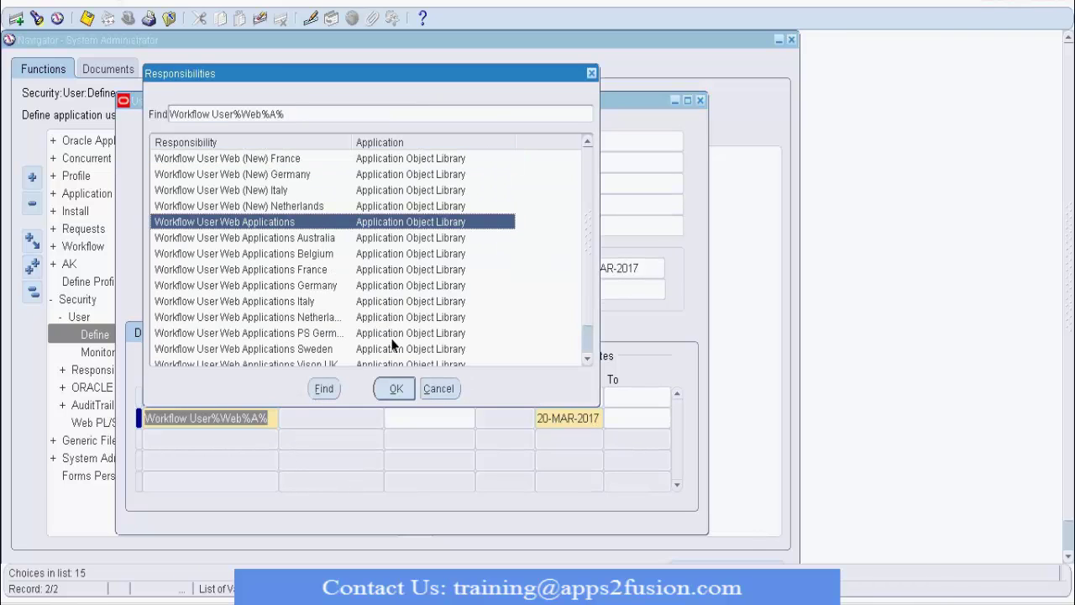
left_click(402, 391)
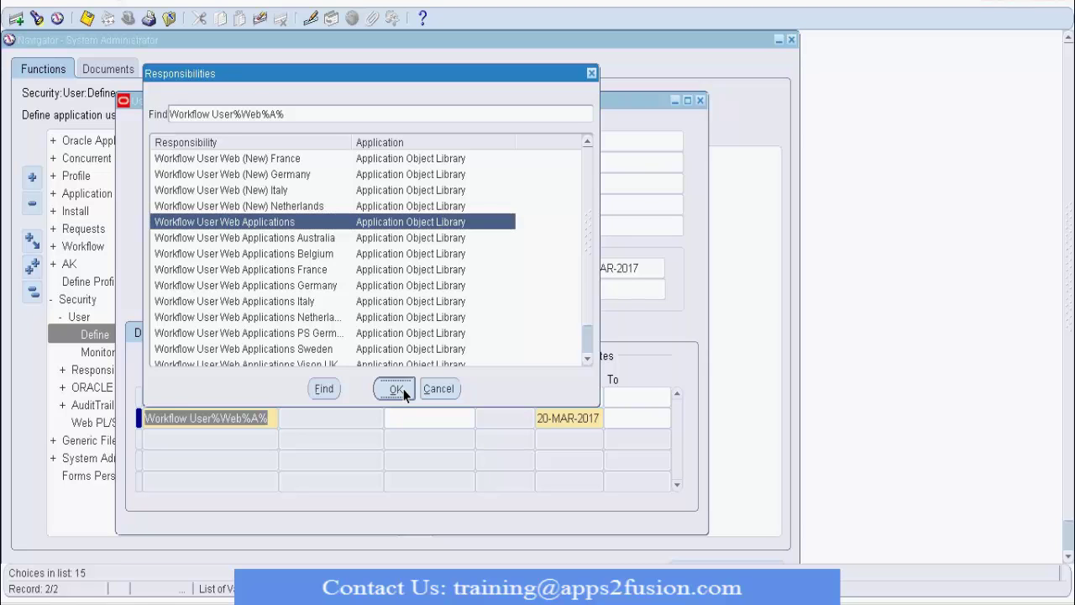
- Add Functional Administrator as the third direct responsibility
left_click(190, 438)
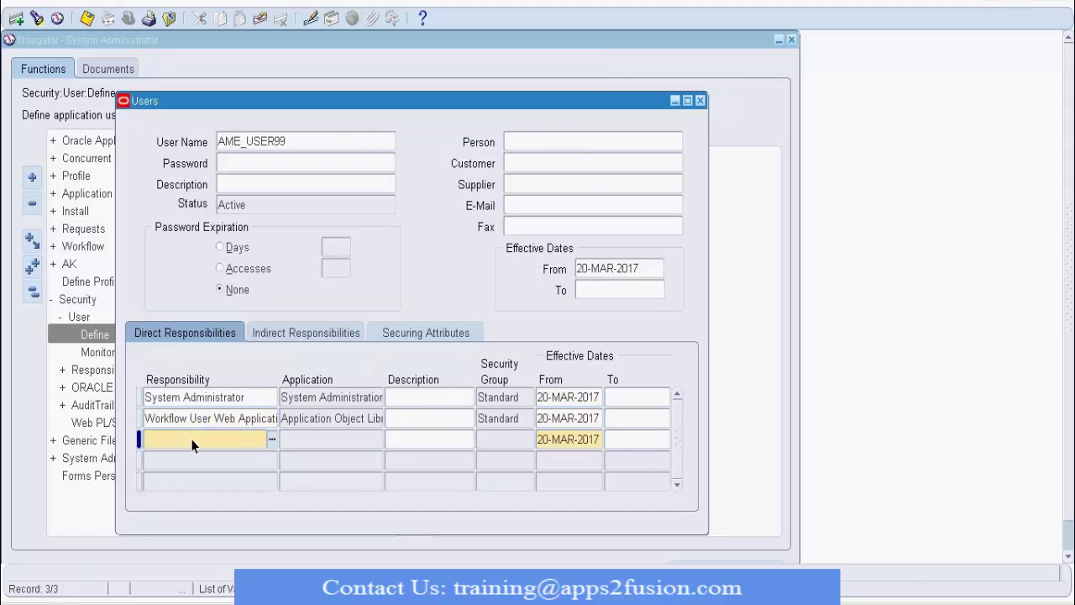
type("Functional Administrator")
key("Tab")
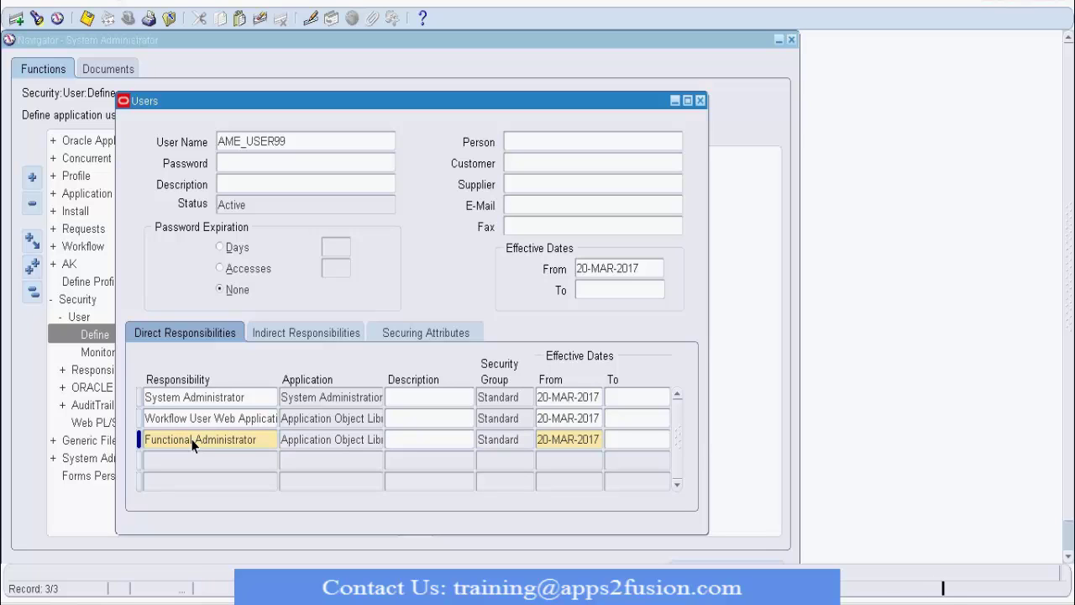
- Save the three responsibilities and check the indirect responsibilities and securing attributes before moving to Excel
key("ctrl+s")
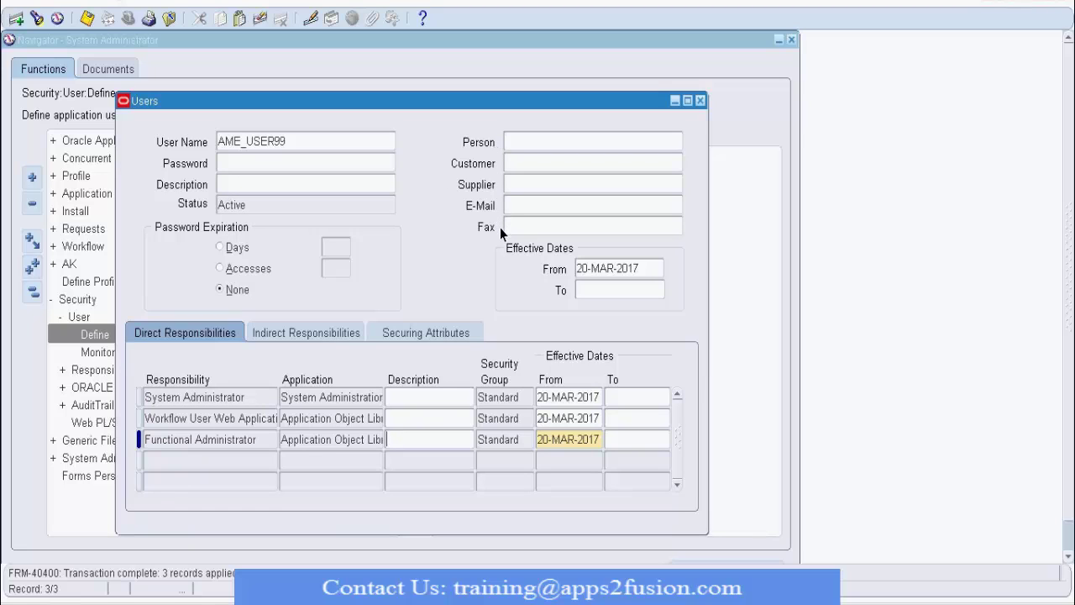
left_click(295, 335)
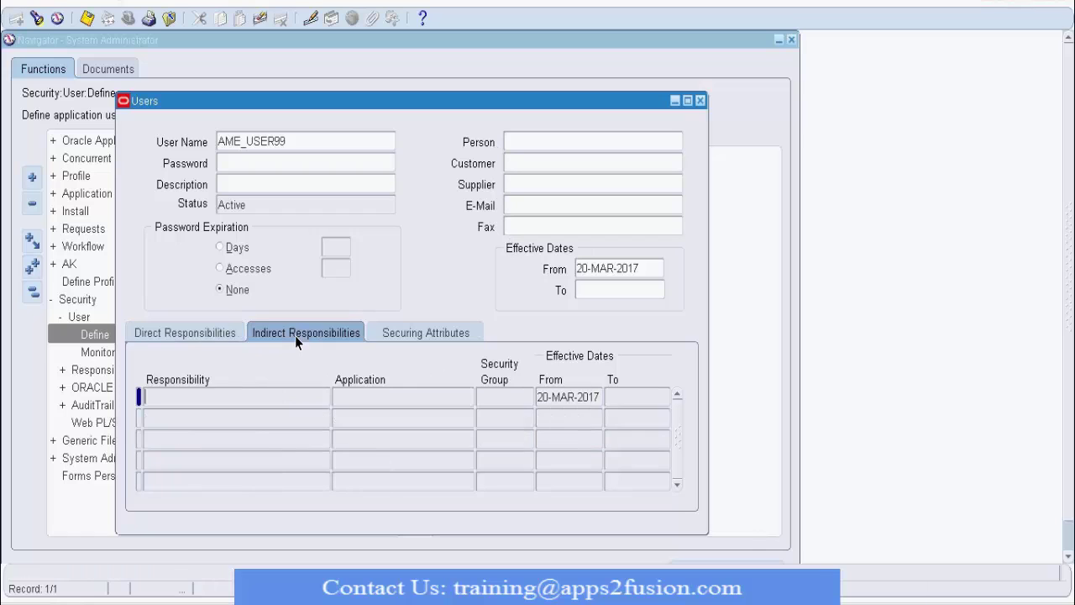
left_click(433, 335)
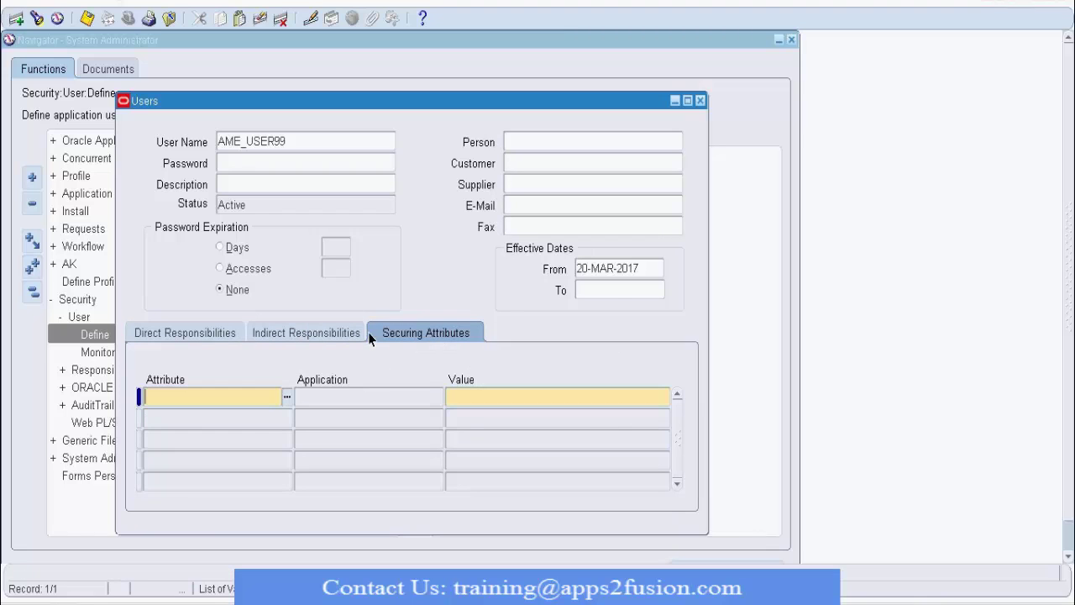
left_click(229, 334)
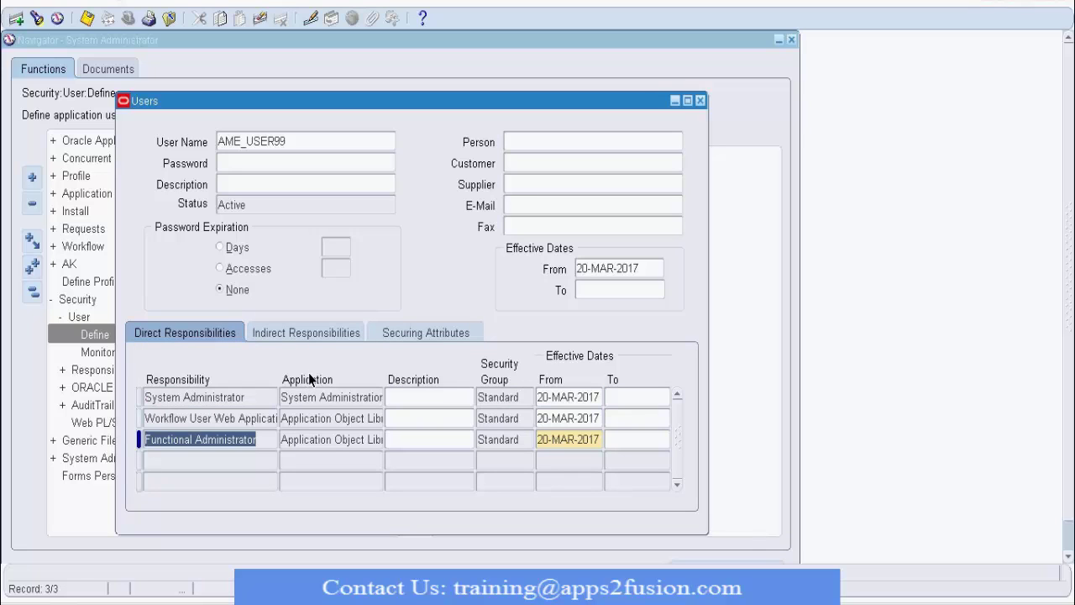
left_click(330, 141)
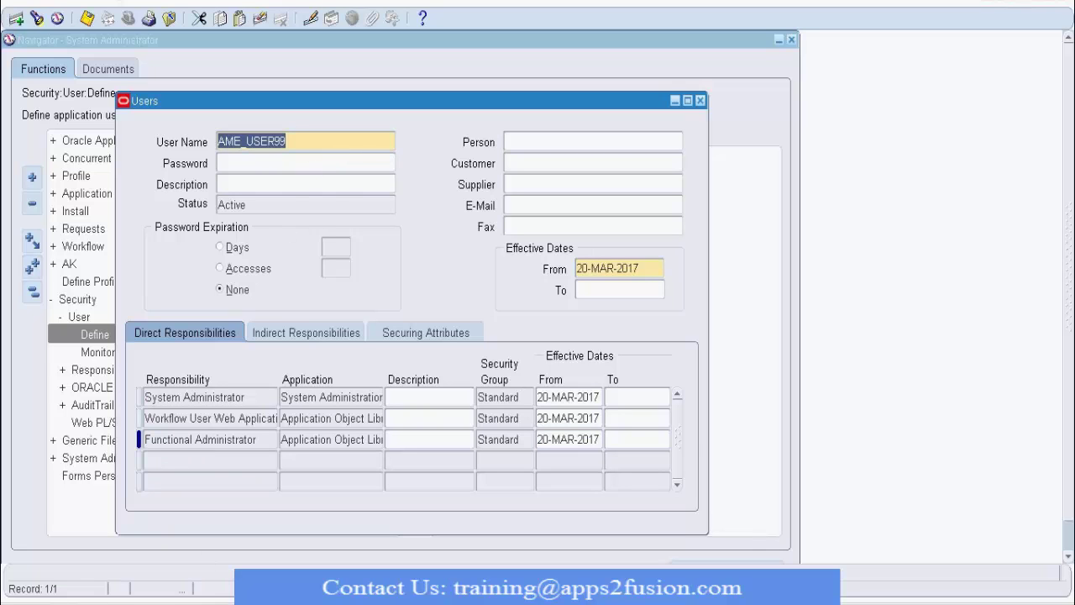
key("alt+Tab")
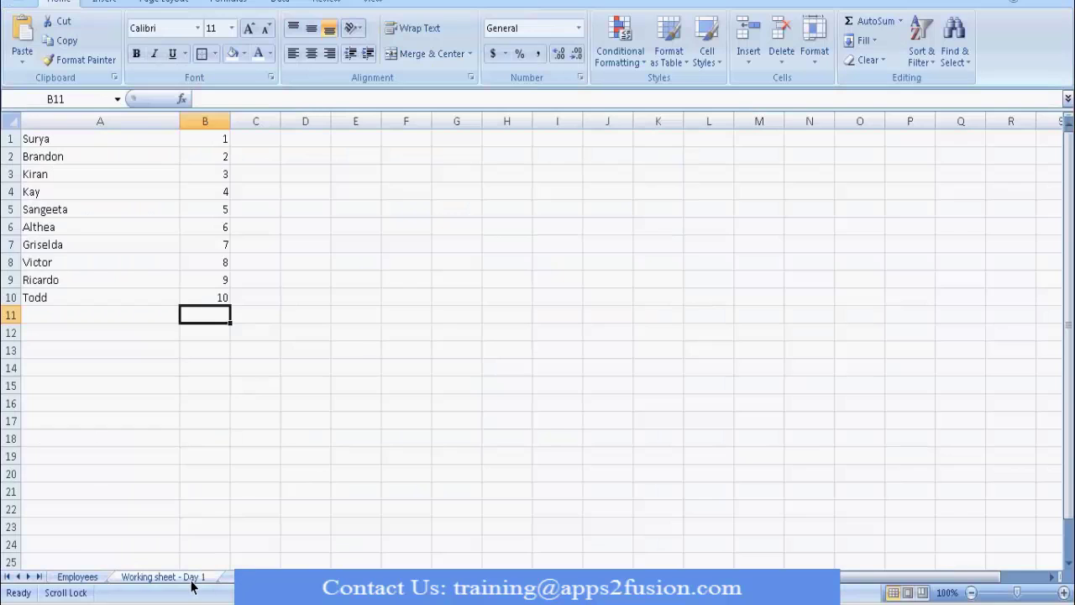
- On Working sheet - Day 1, review the Role, Granted, User Management and Functional Administrator entries
left_click(193, 578)
scroll(496, 483, "down", 2)
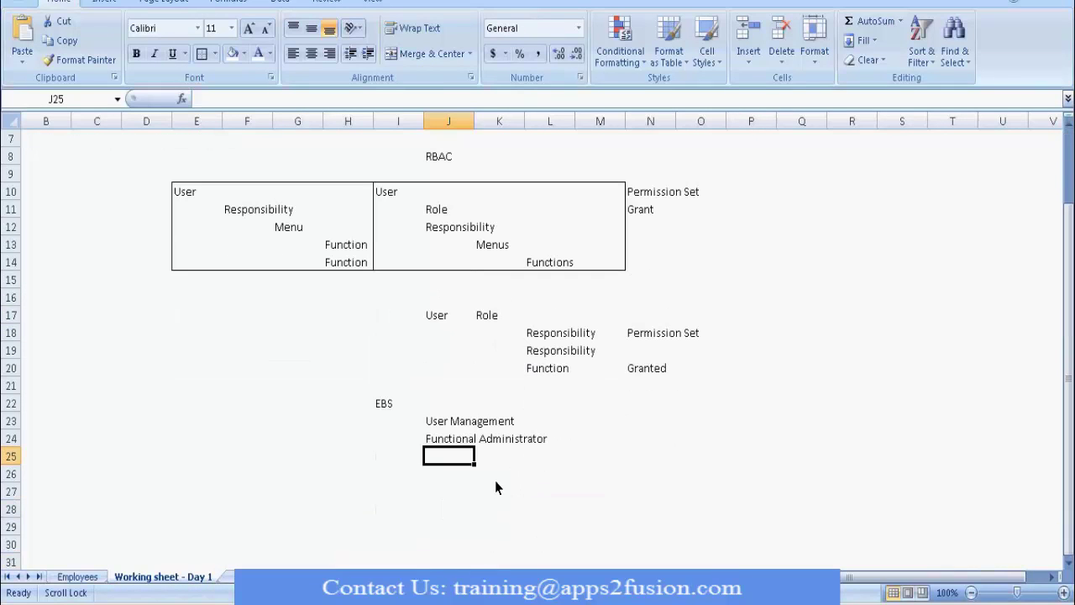
left_click(493, 318)
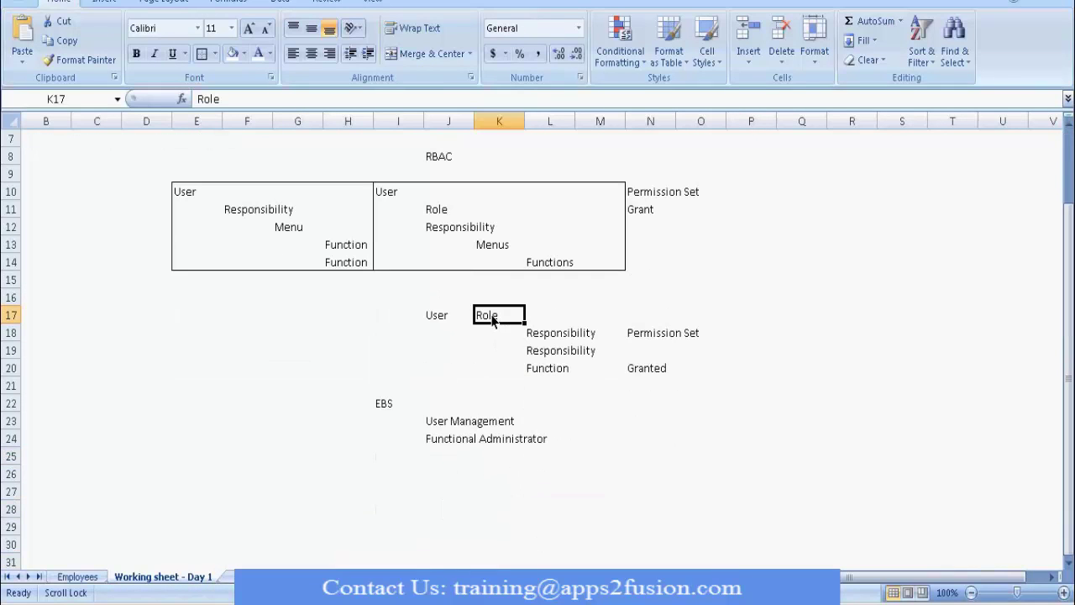
left_click(637, 373)
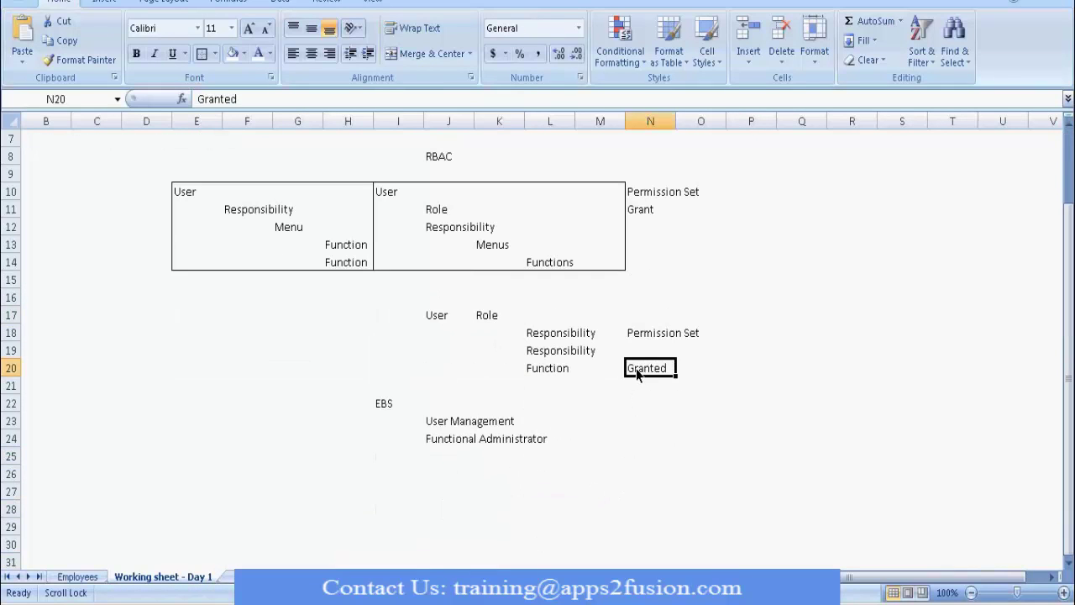
left_click(446, 427)
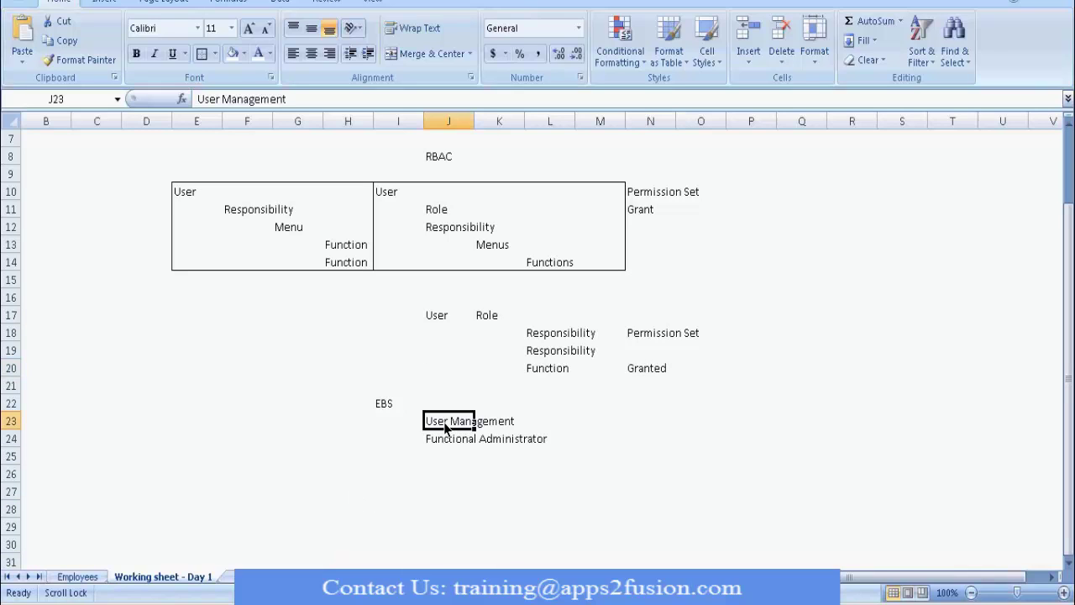
left_click(446, 446)
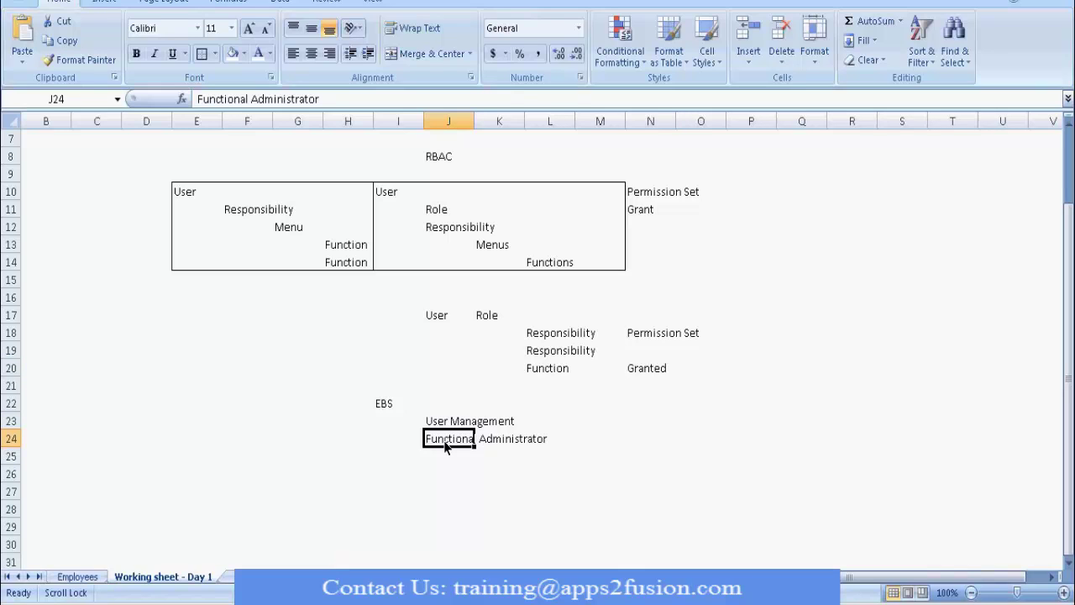
- Record the administrator login credentials in cell M23, then return to the Rules browser window
left_click(587, 424)
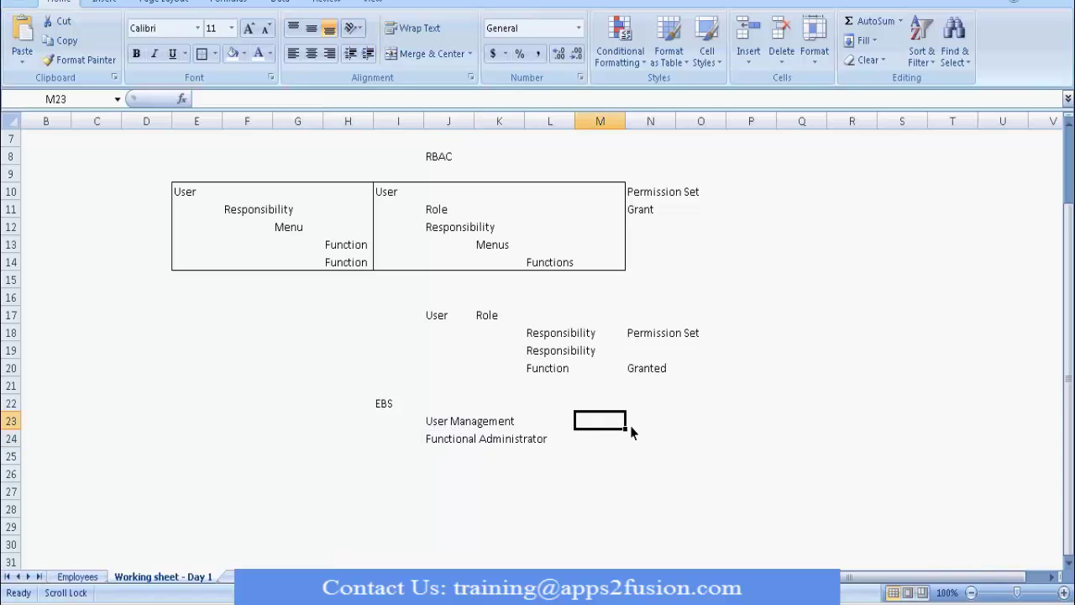
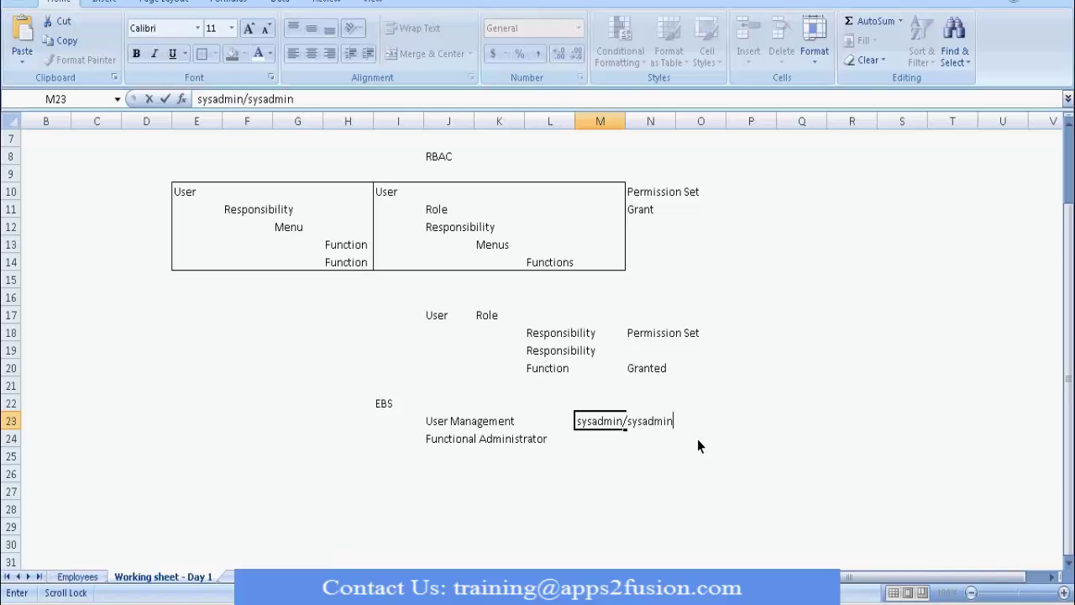
key("Return")
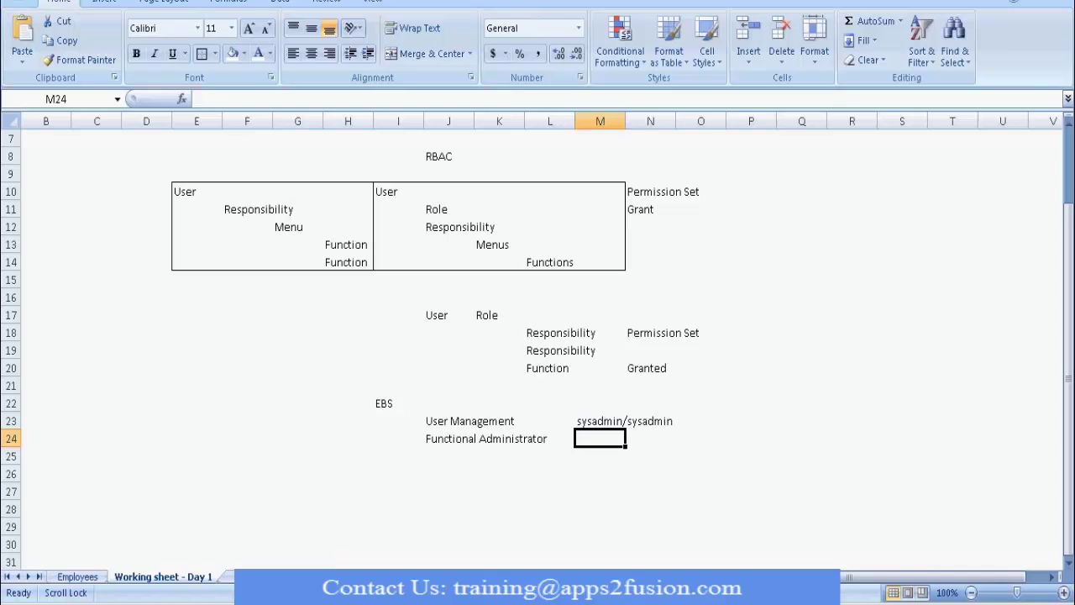
left_click(231, 598)
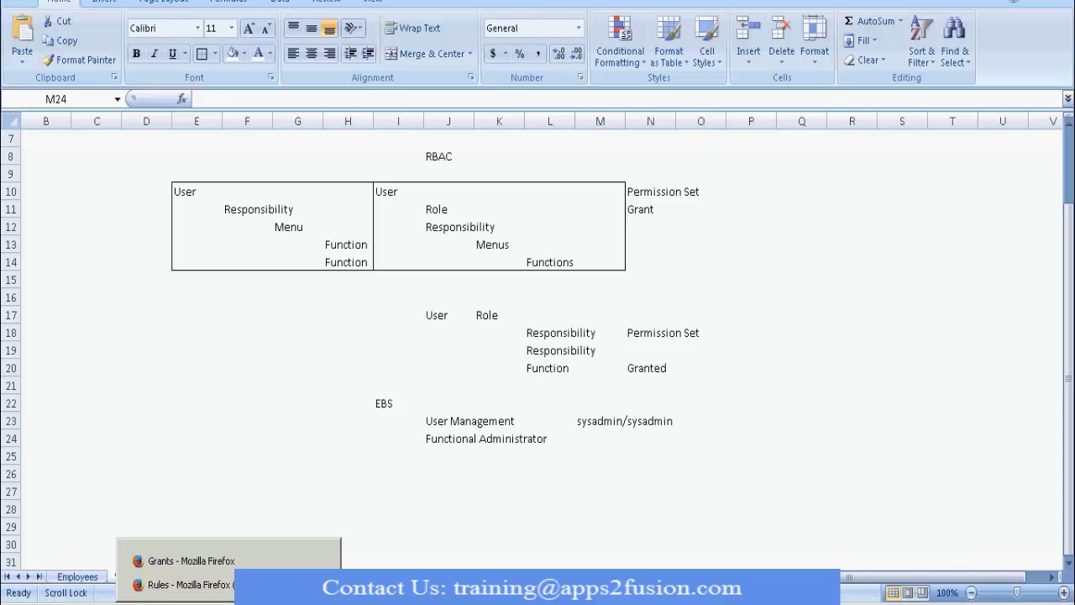
left_click(231, 584)
- From the Rules page, log out and sign in again with the system administrator's user name and password
left_click(232, 597)
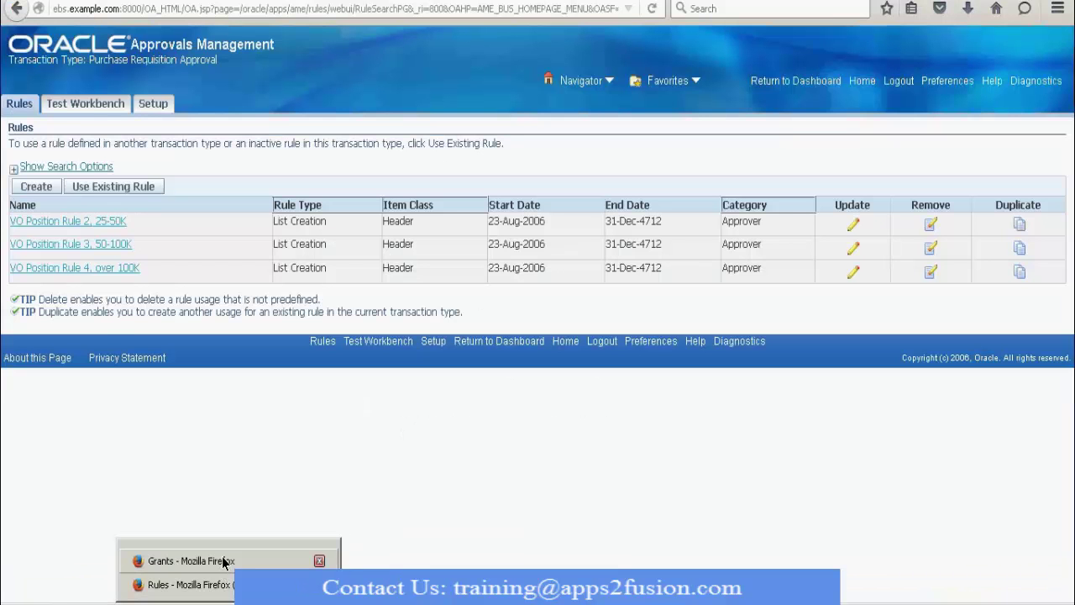
left_click(223, 562)
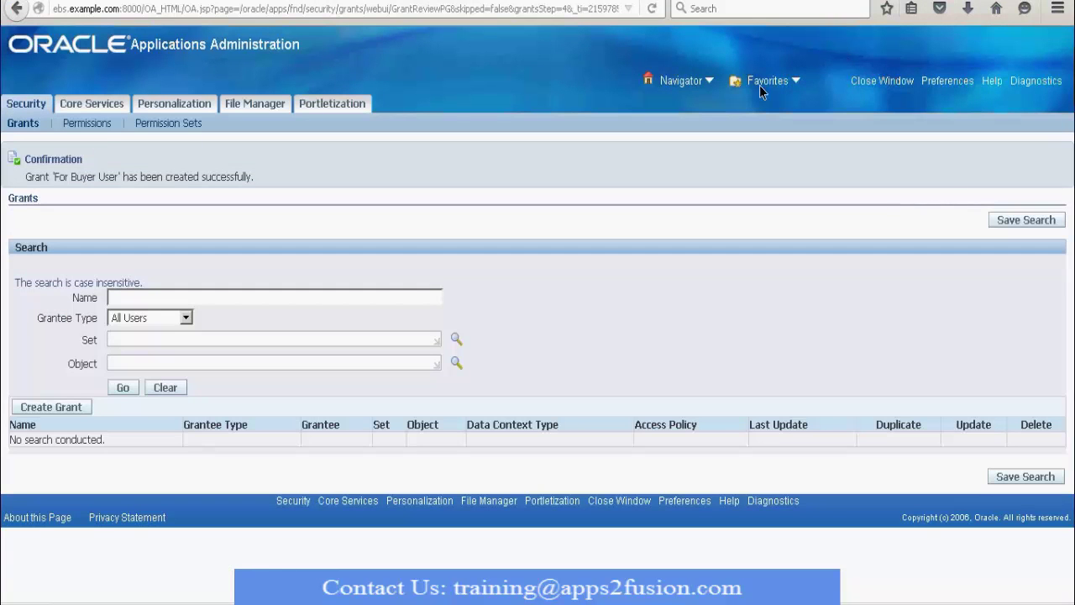
left_click(231, 598)
left_click(231, 585)
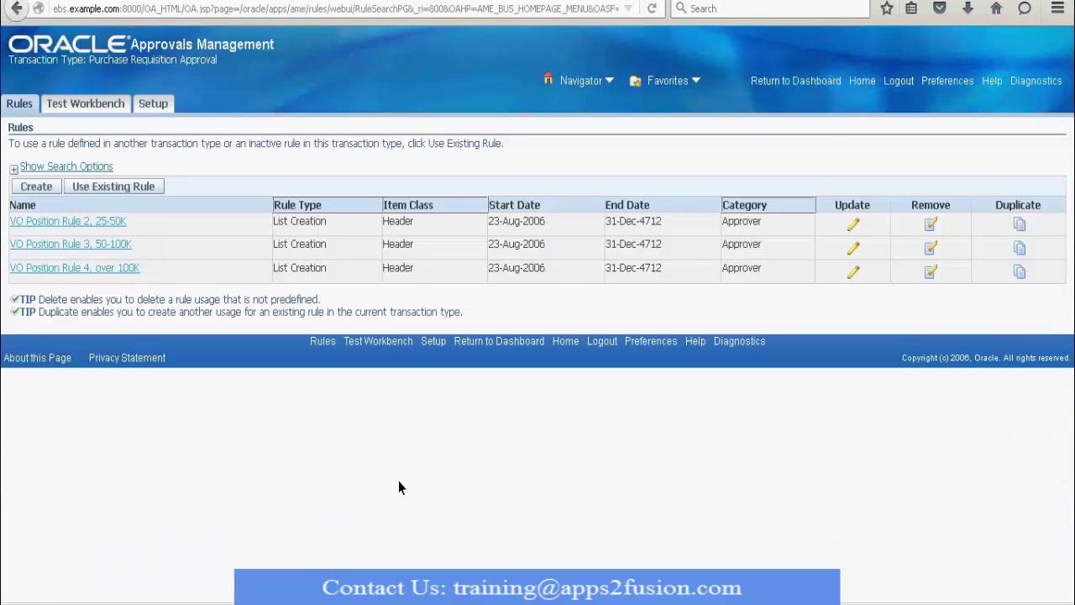
left_click(899, 81)
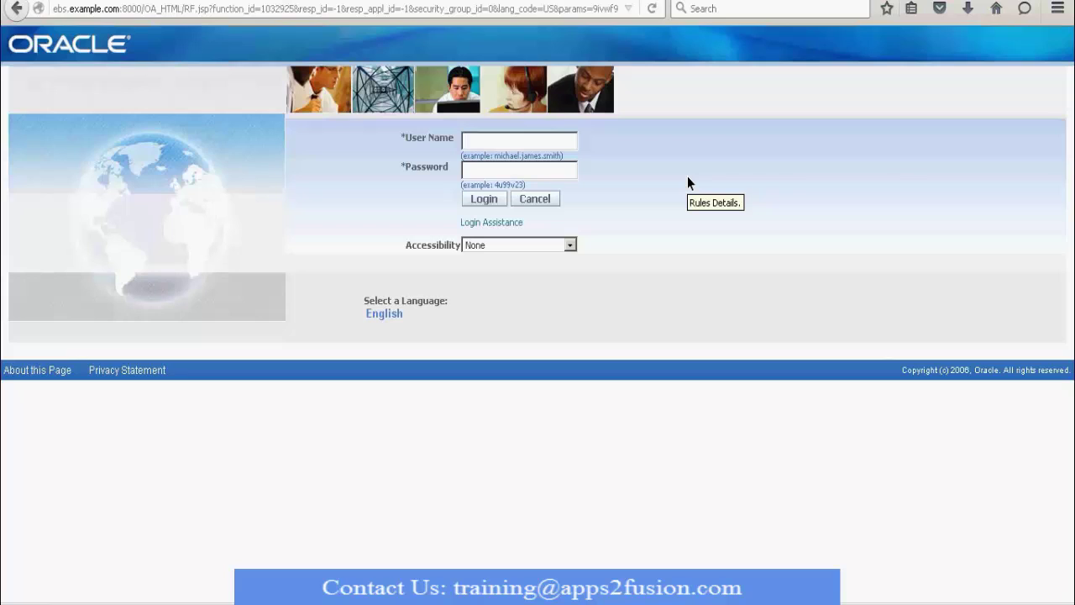
type("sysa")
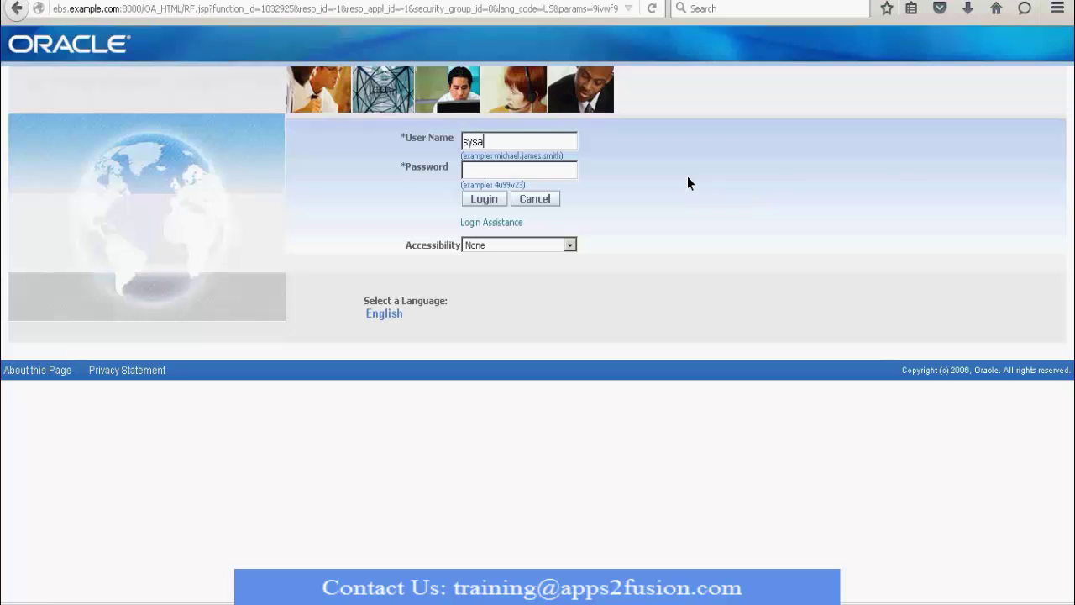
type("dmin")
key("Tab")
left_click(483, 199)
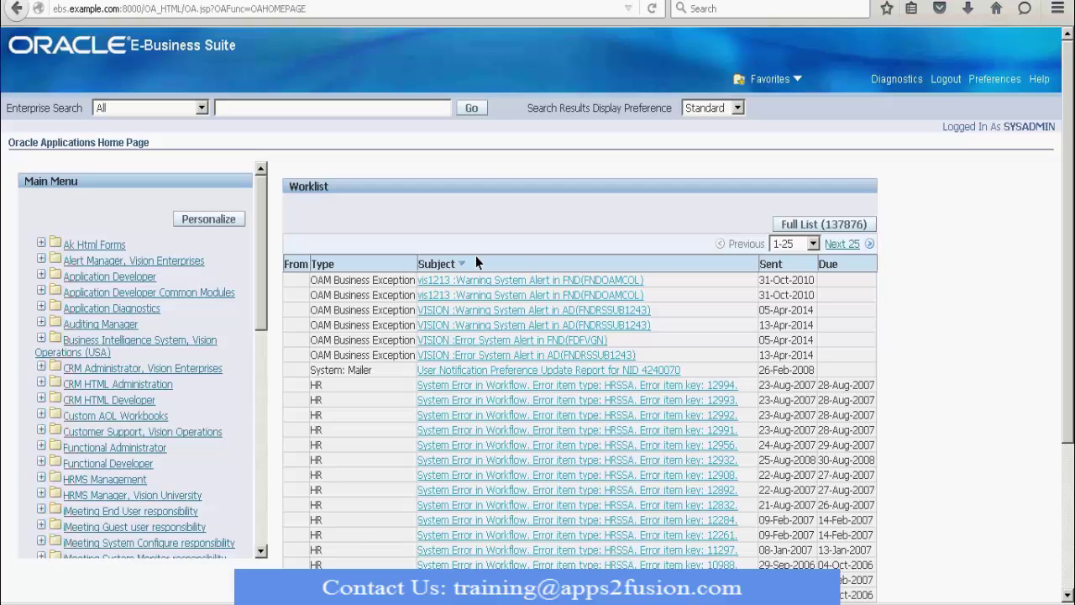
- Open the Users maintenance page from the User Management responsibility in the Main Menu
left_click_drag(263, 268, 255, 468)
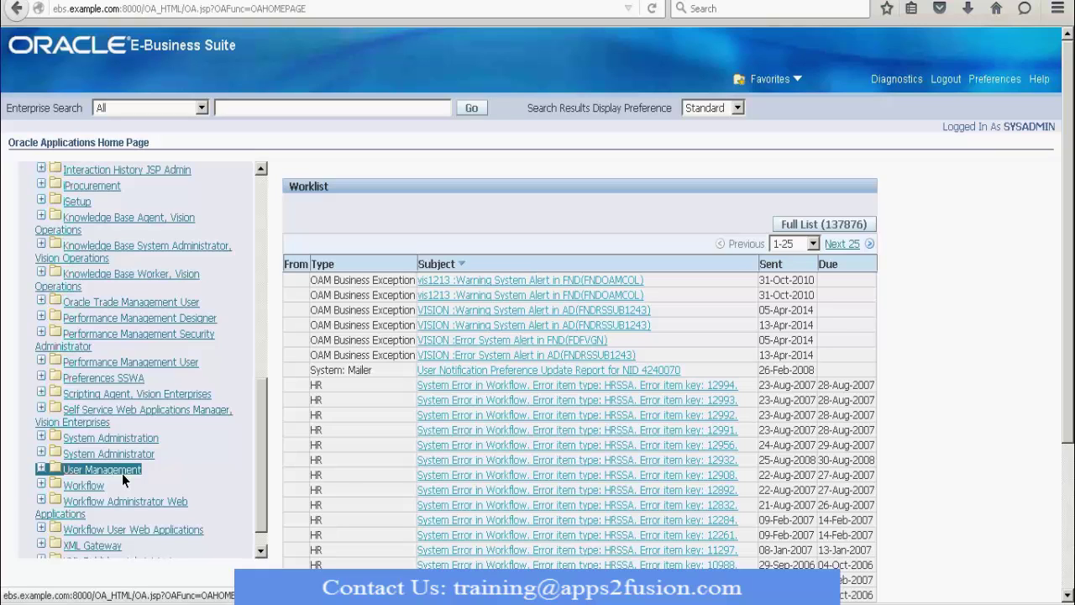
left_click(122, 473)
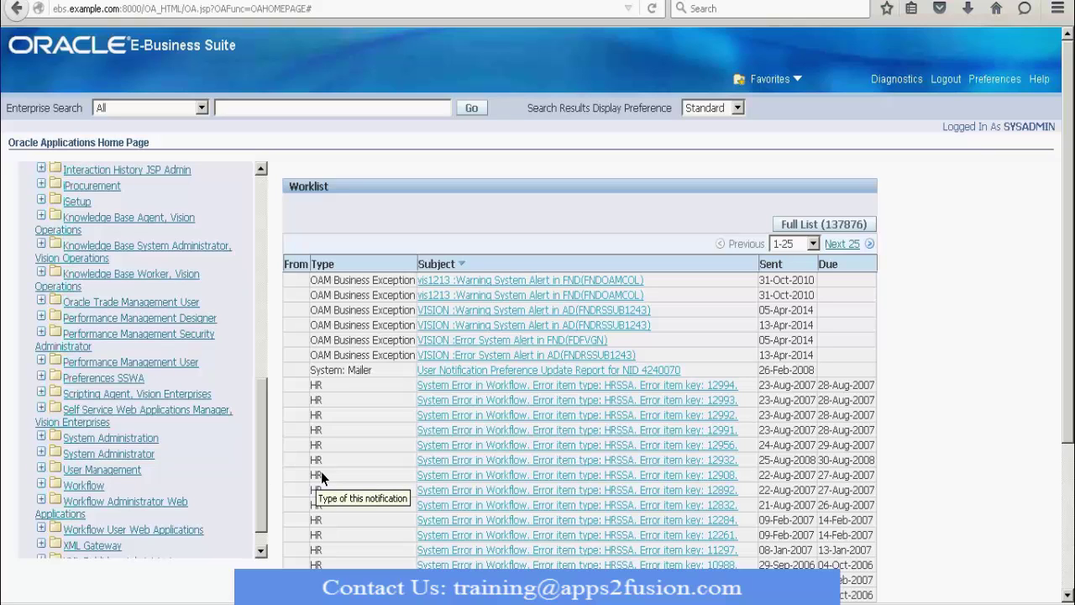
left_click(109, 470)
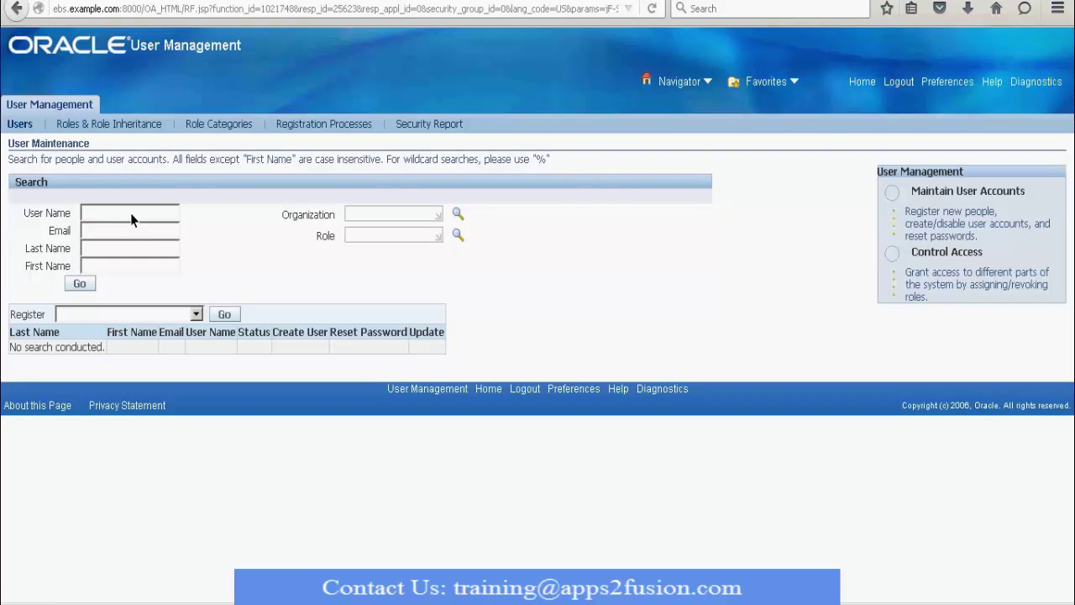
- Search for user names matching AME%99 and refresh the Users page
type("AME%99")
left_click(79, 284)
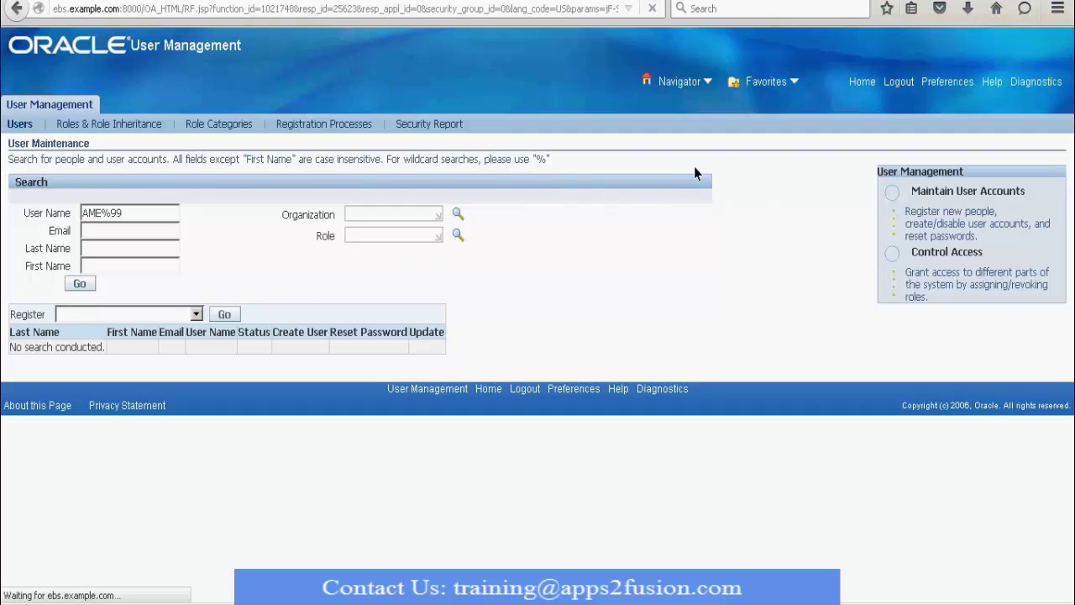
left_click(8, 123)
- Run the AME%99 search to find ame_user99 as Active and open its update page
left_click(69, 283)
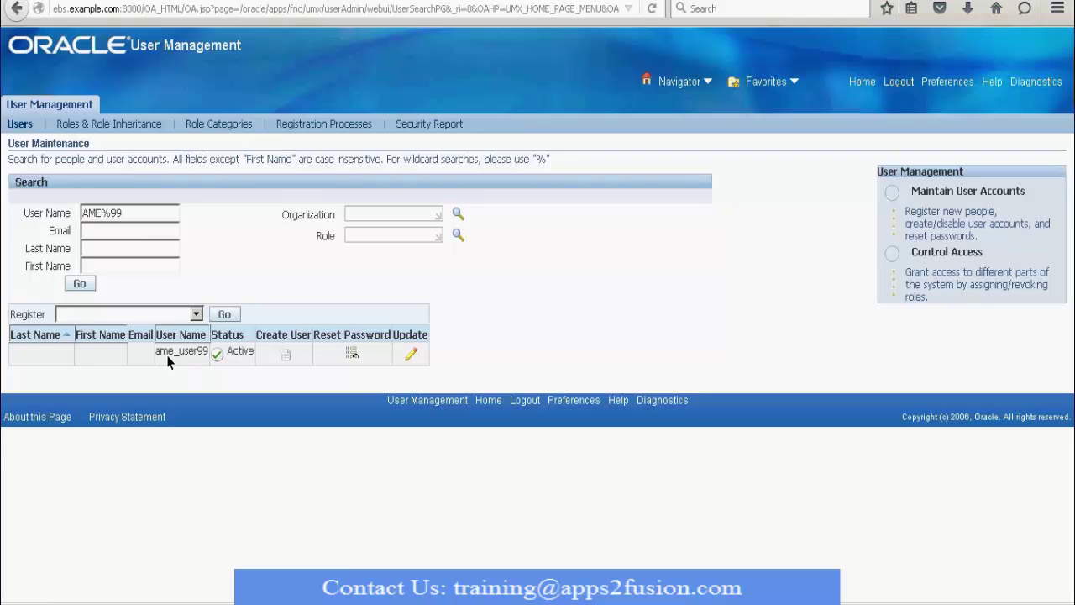
left_click_drag(162, 348, 222, 353)
left_click(249, 376)
left_click(410, 353)
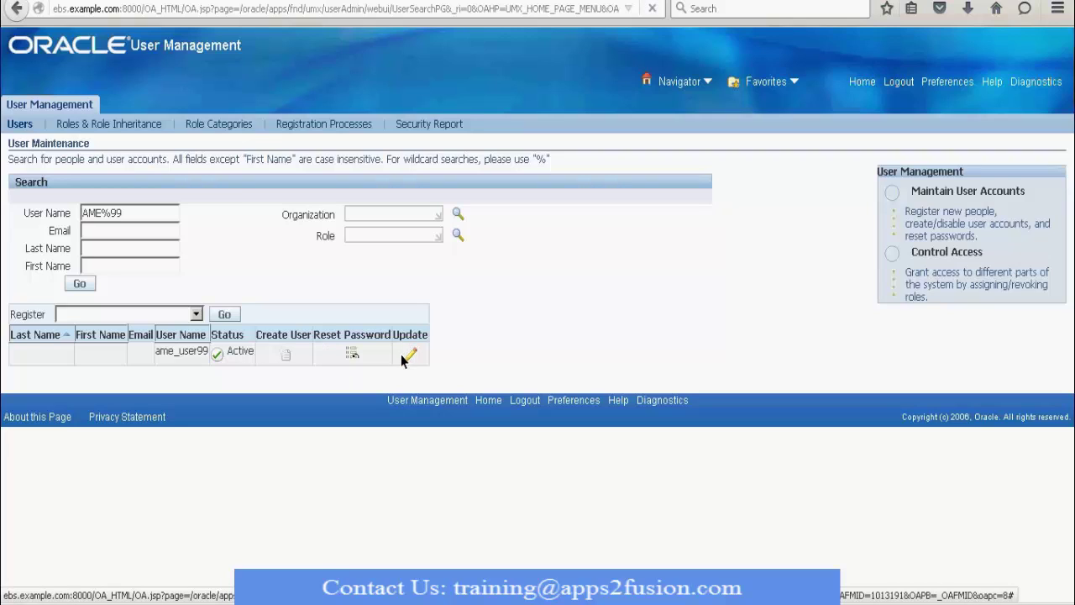
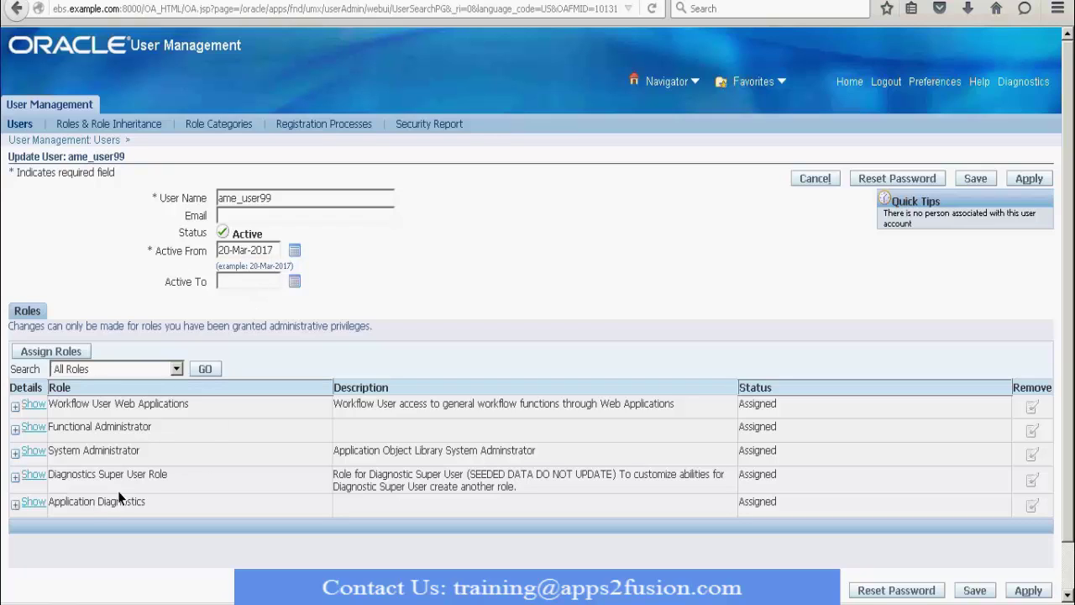
- Open the Assign Roles search popup from ame_user99's Update User page
left_click(60, 354)
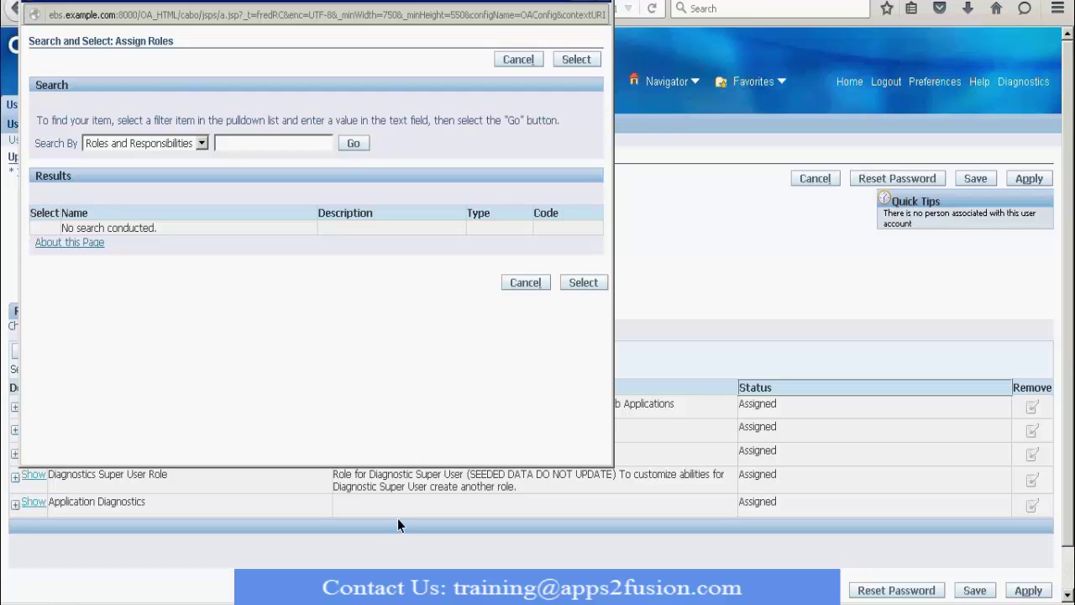
- Enter 'Approvals Management Business Analyst' in J27 and 'Approvals Management Administrator' in J28
key("alt+Tab")
left_click(449, 490)
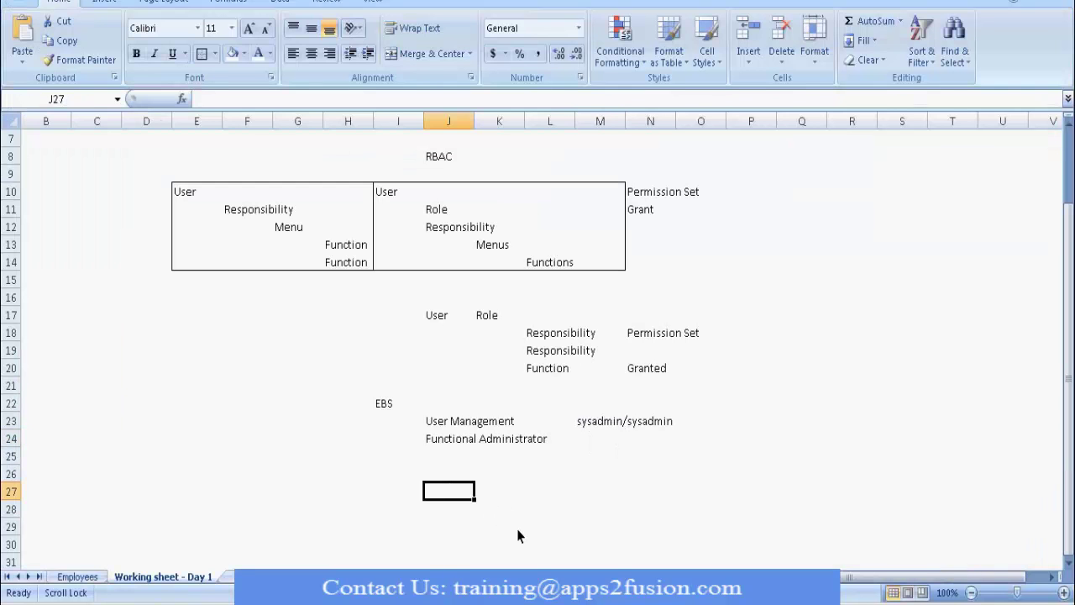
type("Approvals")
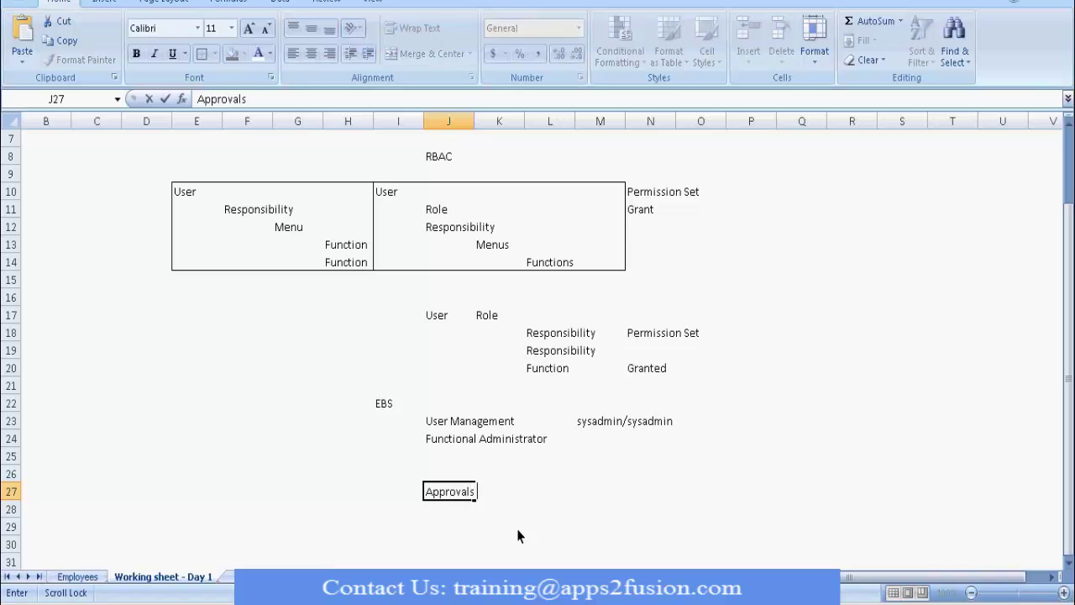
type(" Management Busine")
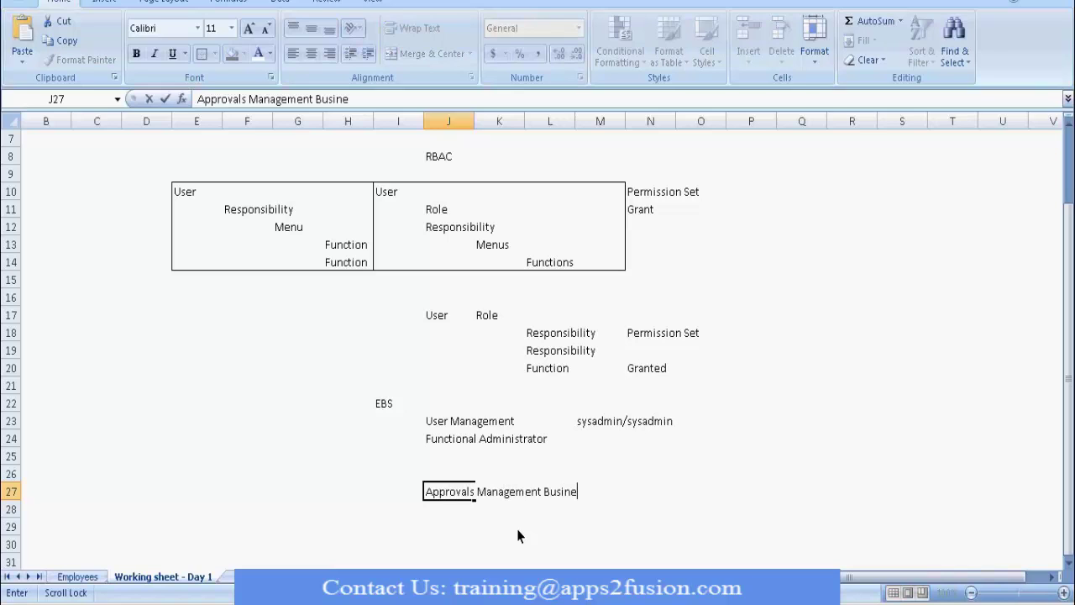
type("ss Analysi")
key("Return")
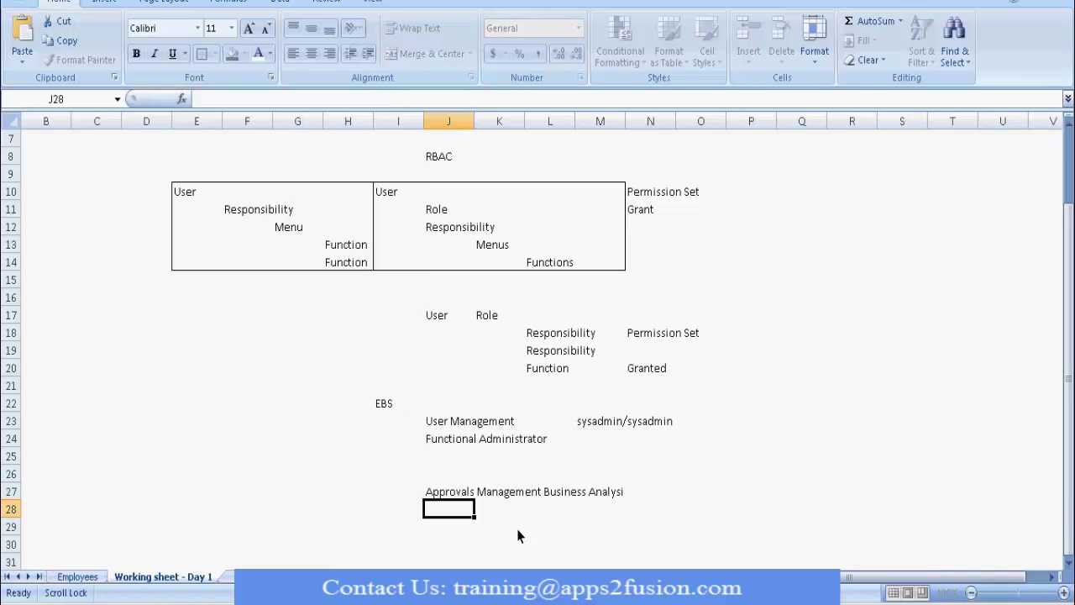
type("t")
left_click(465, 496)
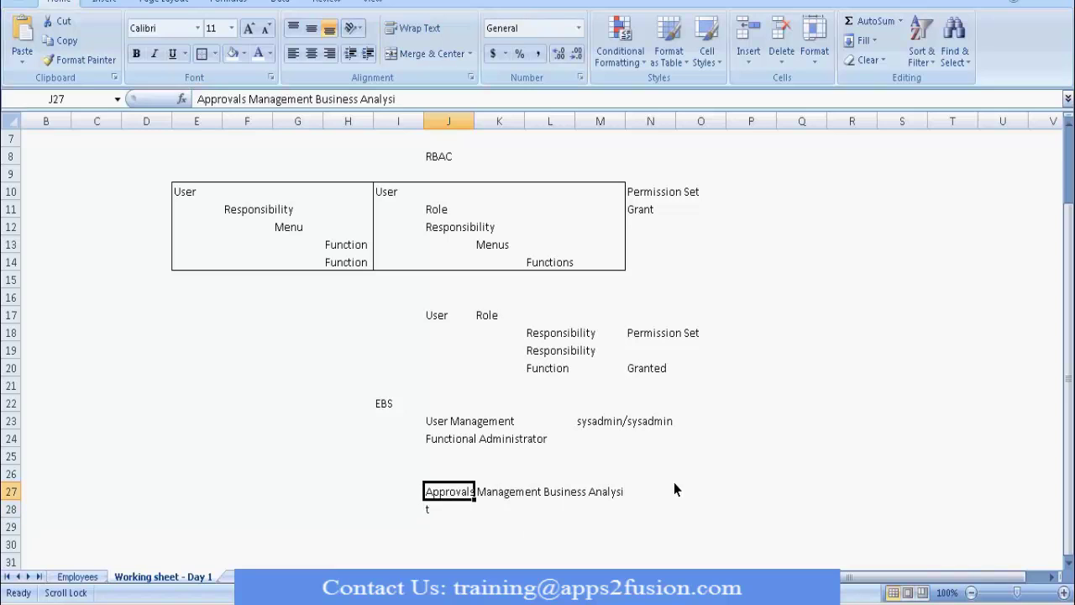
left_click(428, 101)
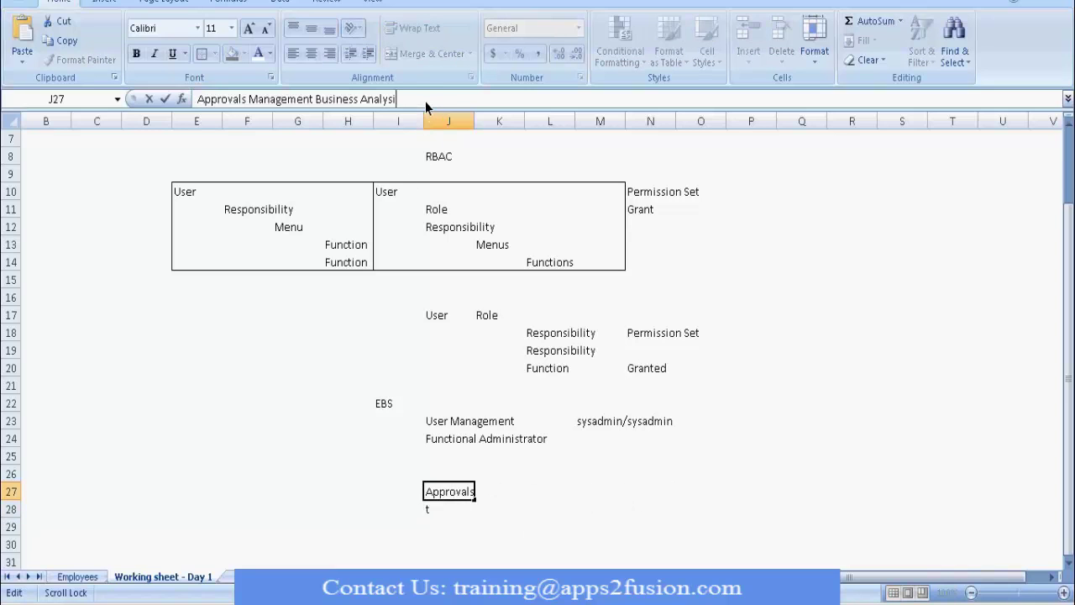
key("Return")
type("t")
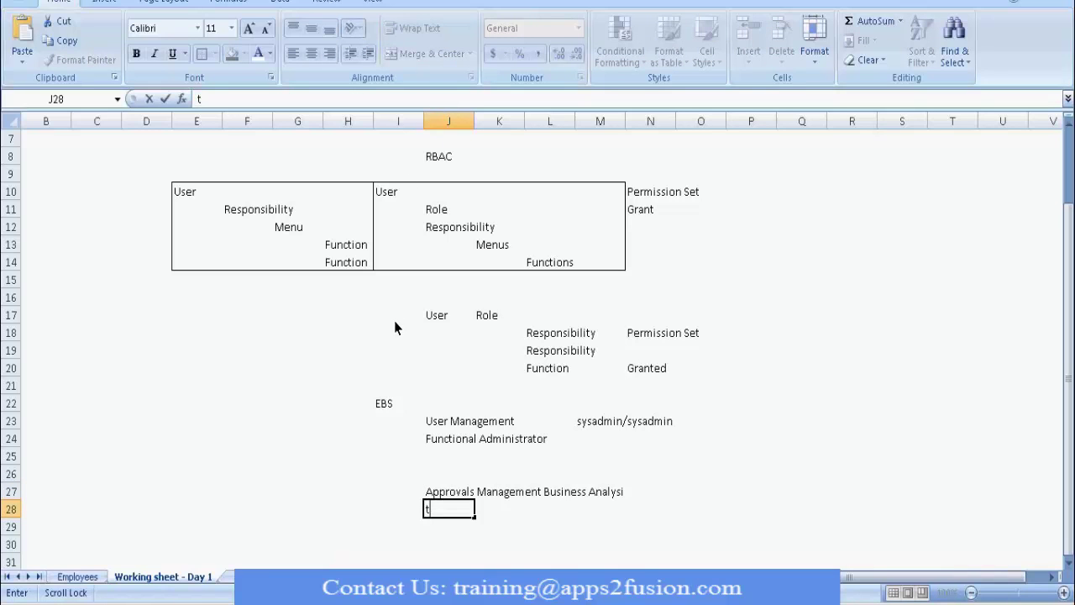
key("BackSpace")
key("Up")
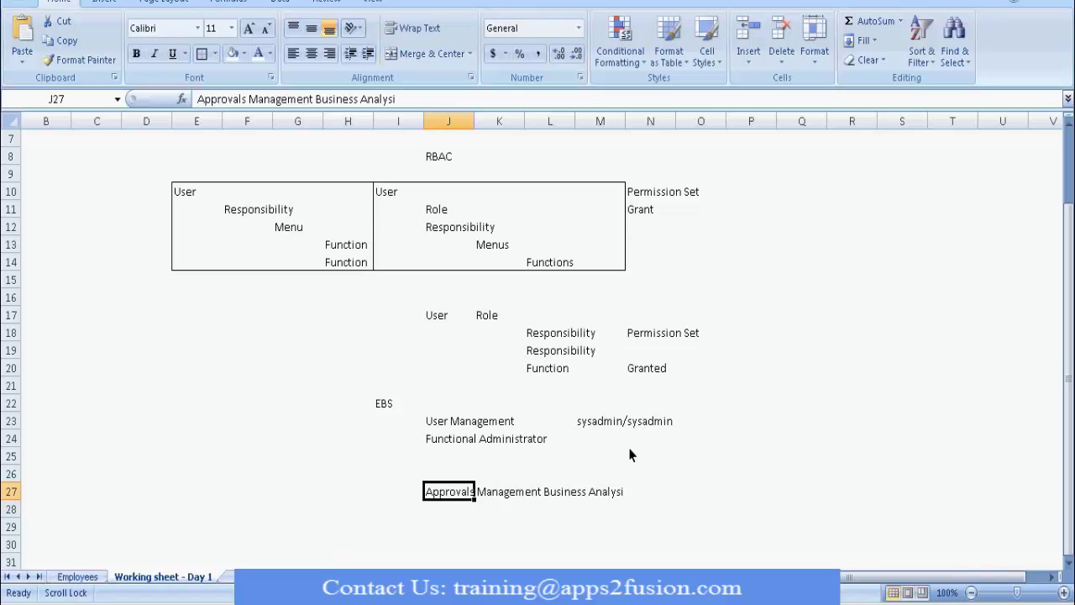
left_click(420, 99)
type("t")
key("Return")
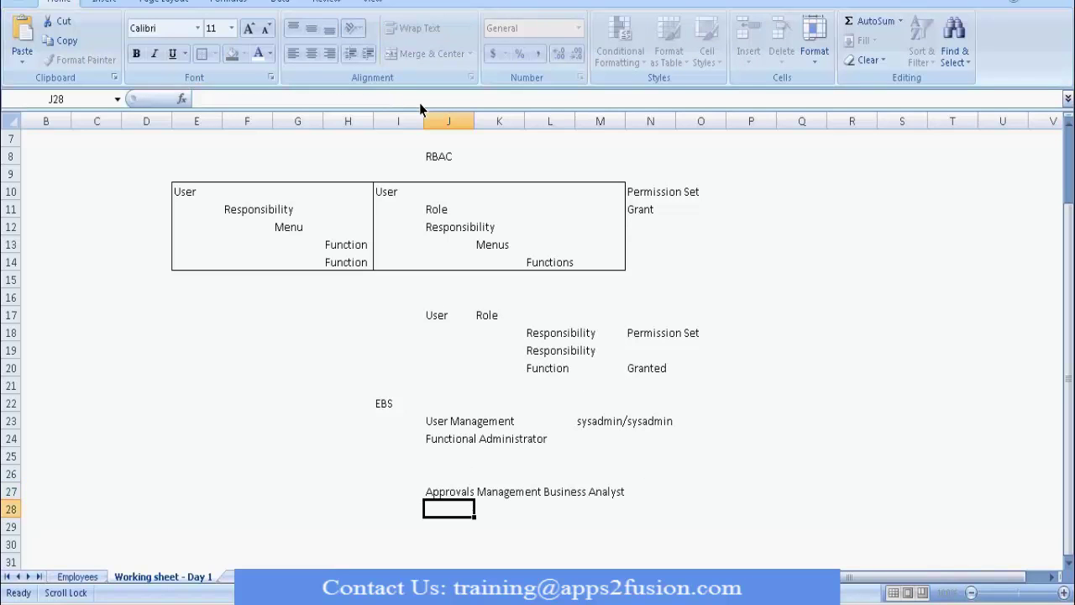
type("Approv")
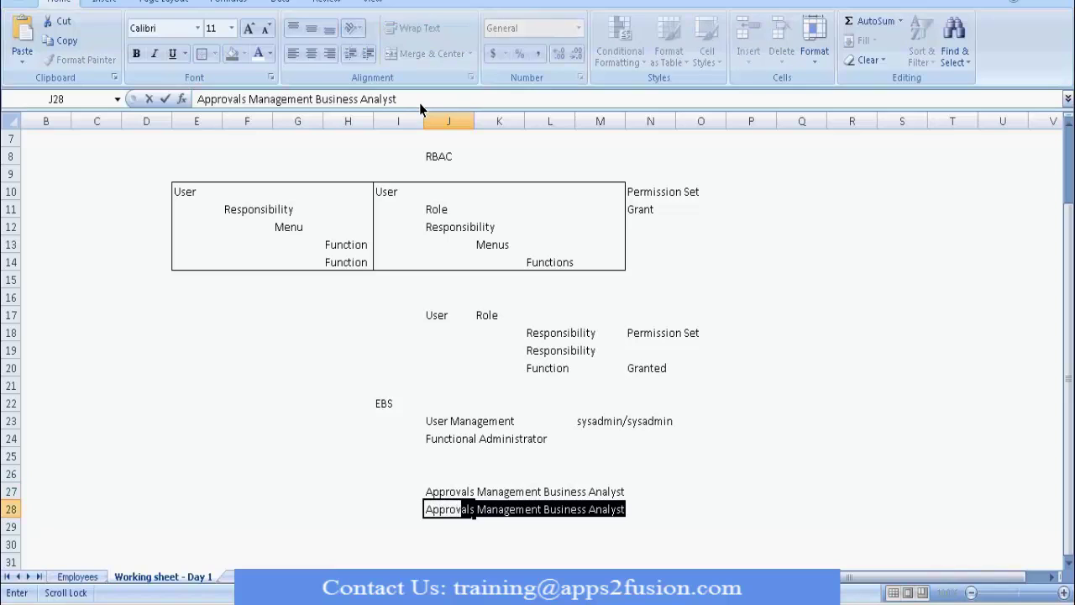
type("als Management A")
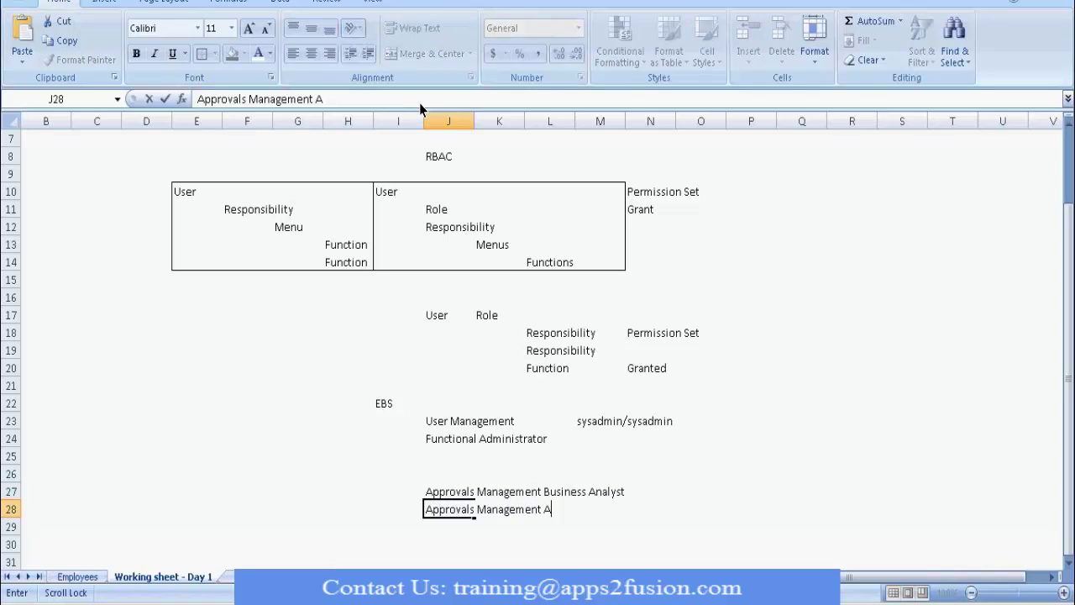
type("dministrator")
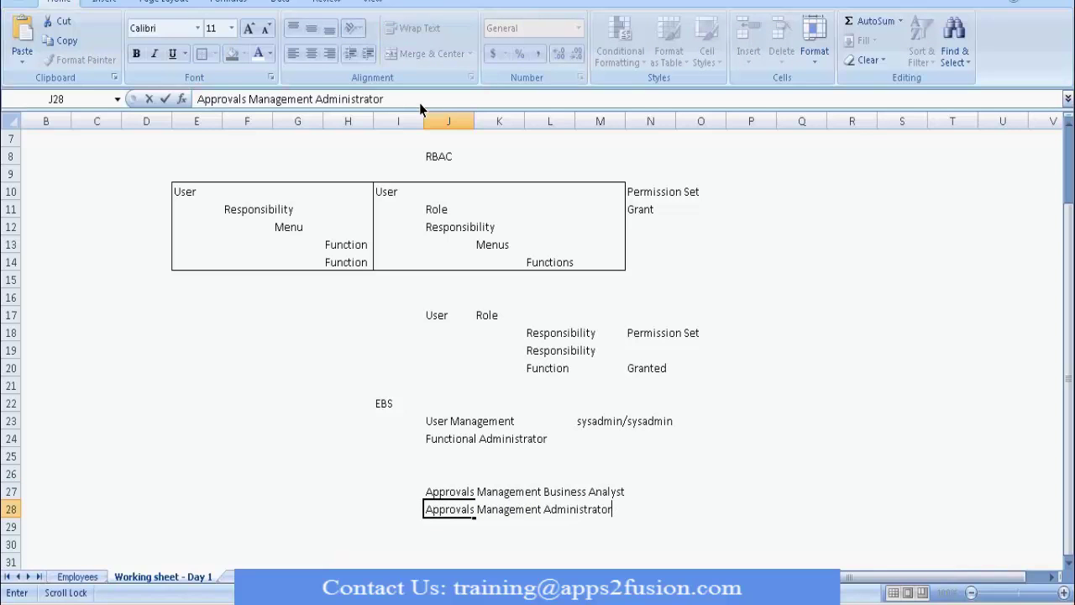
key("Return")
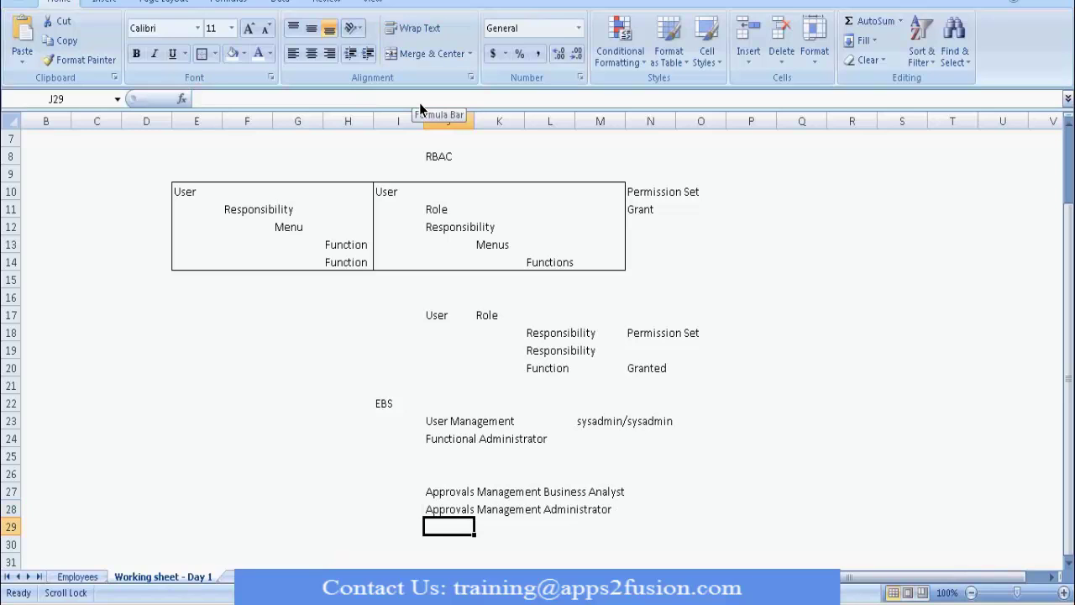
- Review the User, Role, Permission Set and Grant labels in the RBAC notes box
left_click(394, 195)
left_click(435, 208)
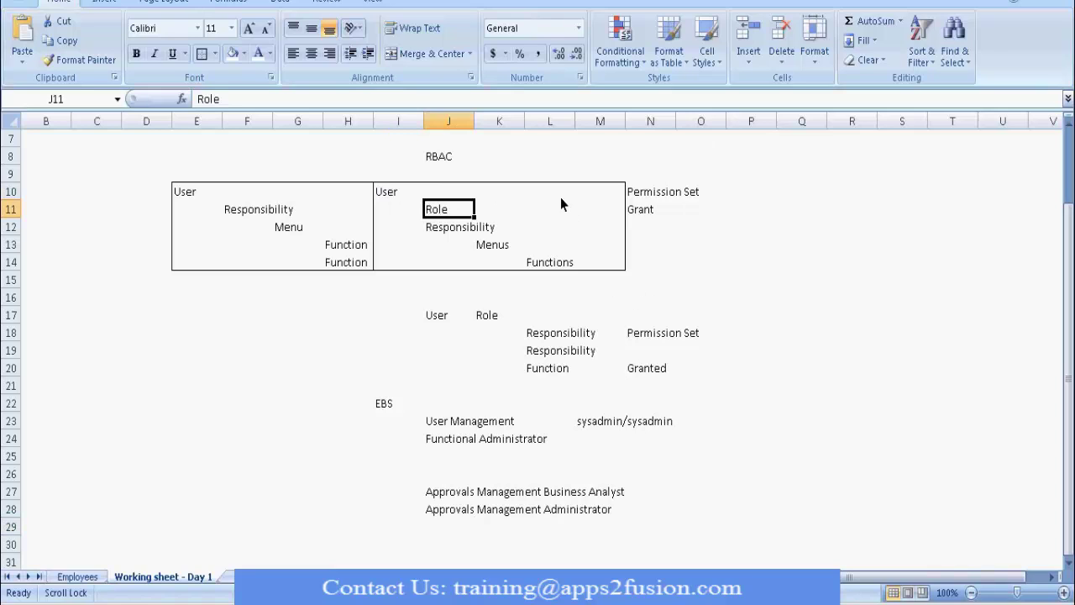
left_click_drag(632, 195, 653, 217)
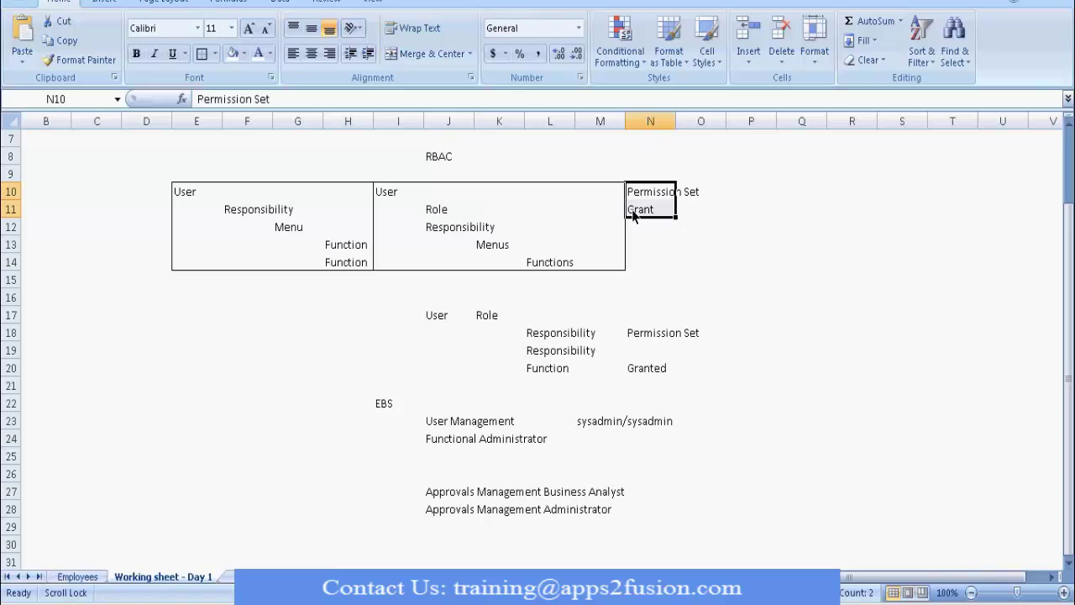
left_click(395, 193)
left_click(446, 214)
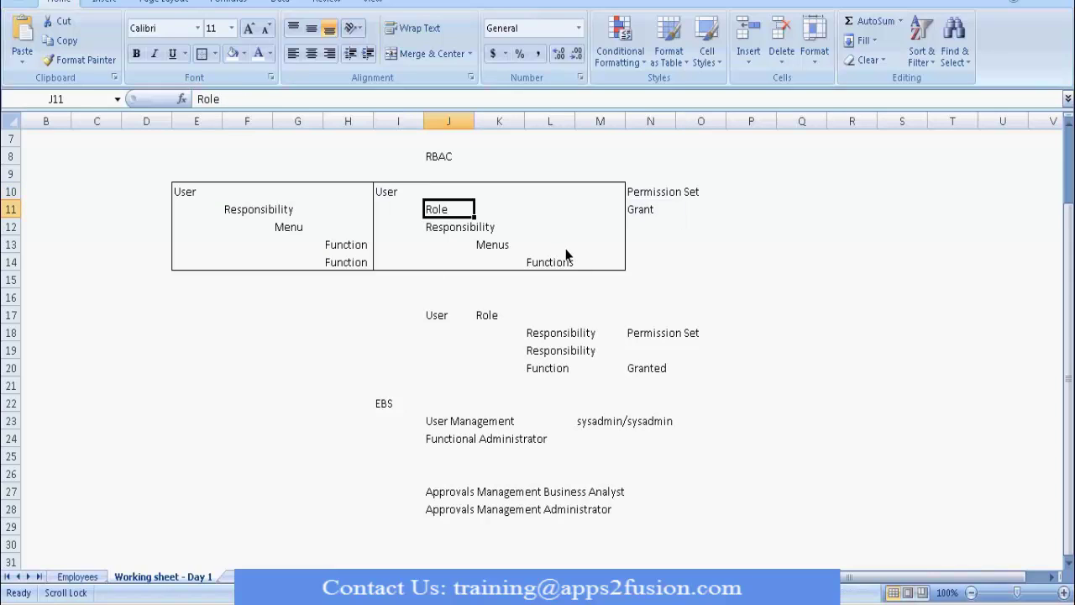
key("alt+Tab")
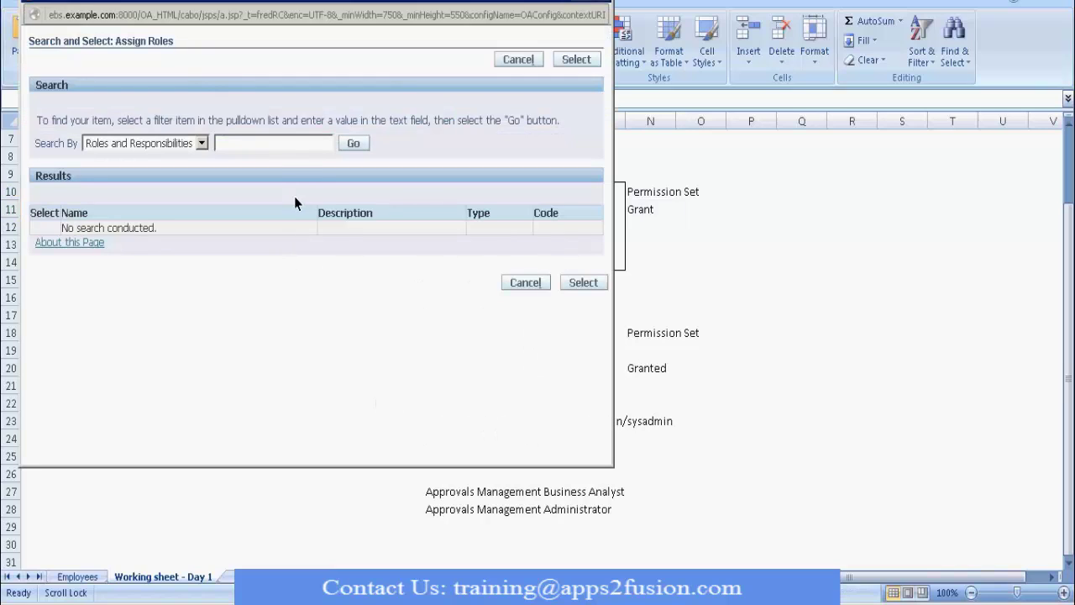
- Search roles by Role name for 'Approvals%'
left_click(189, 143)
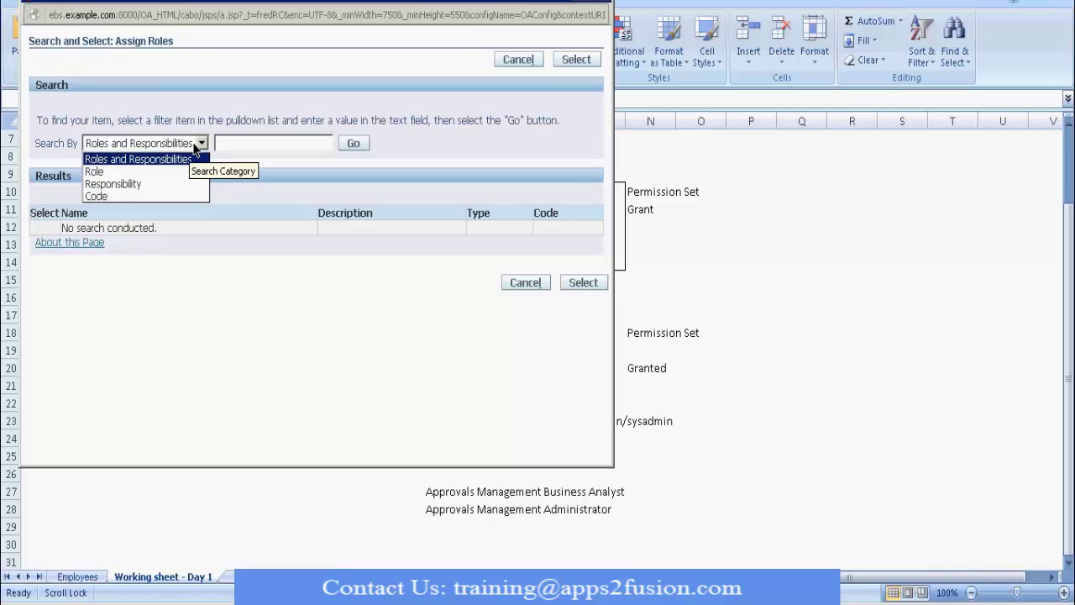
left_click(179, 171)
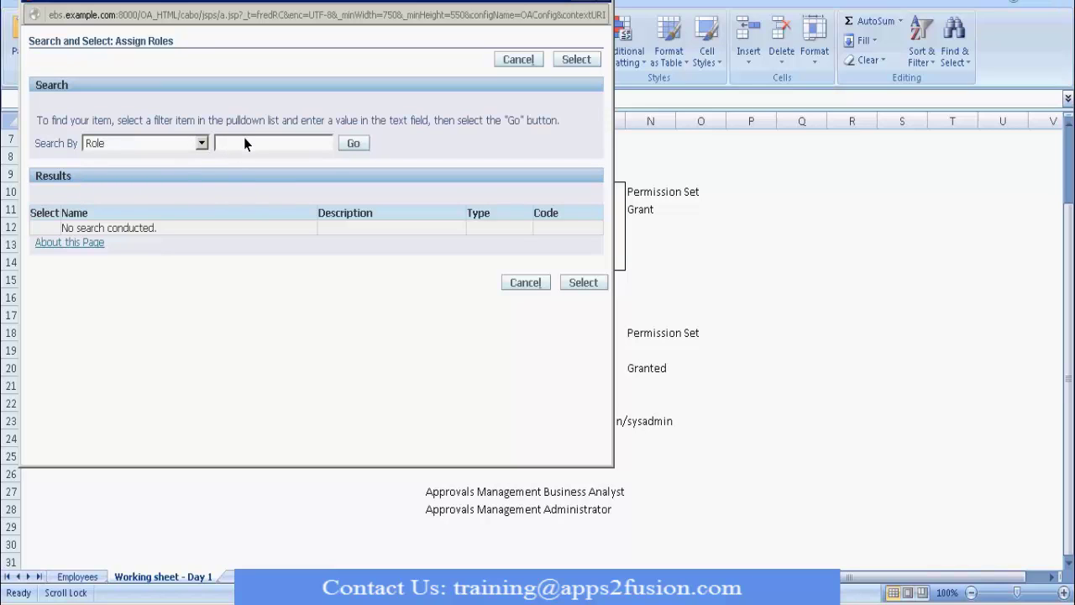
left_click(244, 143)
type("Apprv")
type("vals%")
left_click(354, 144)
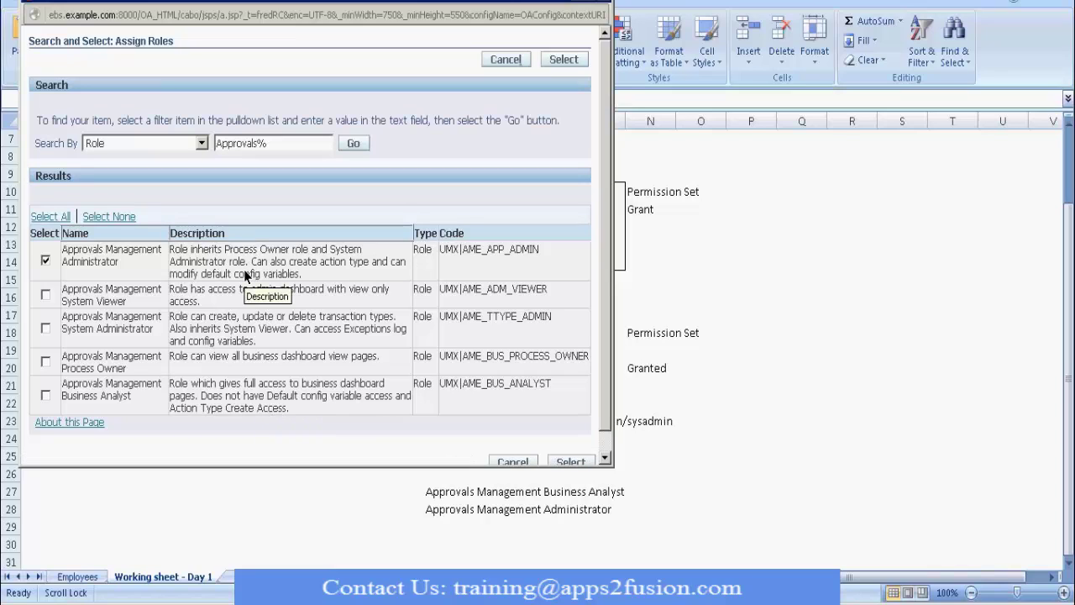
- Tick Approvals Management Business Analyst alongside the Administrator role
left_click(45, 396)
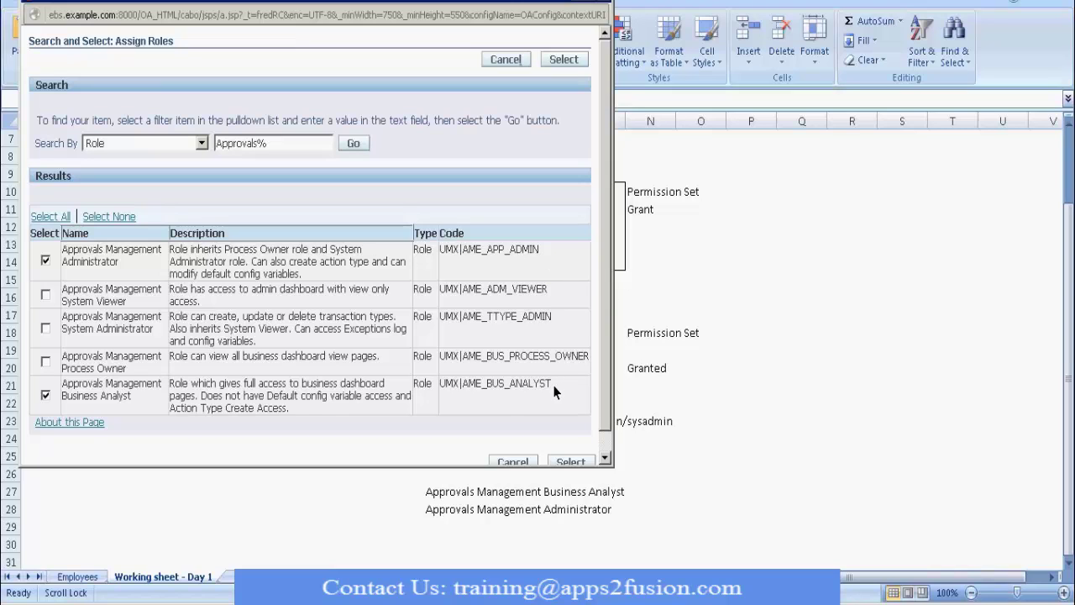
left_click_drag(312, 4, 529, 229)
key("alt+Tab")
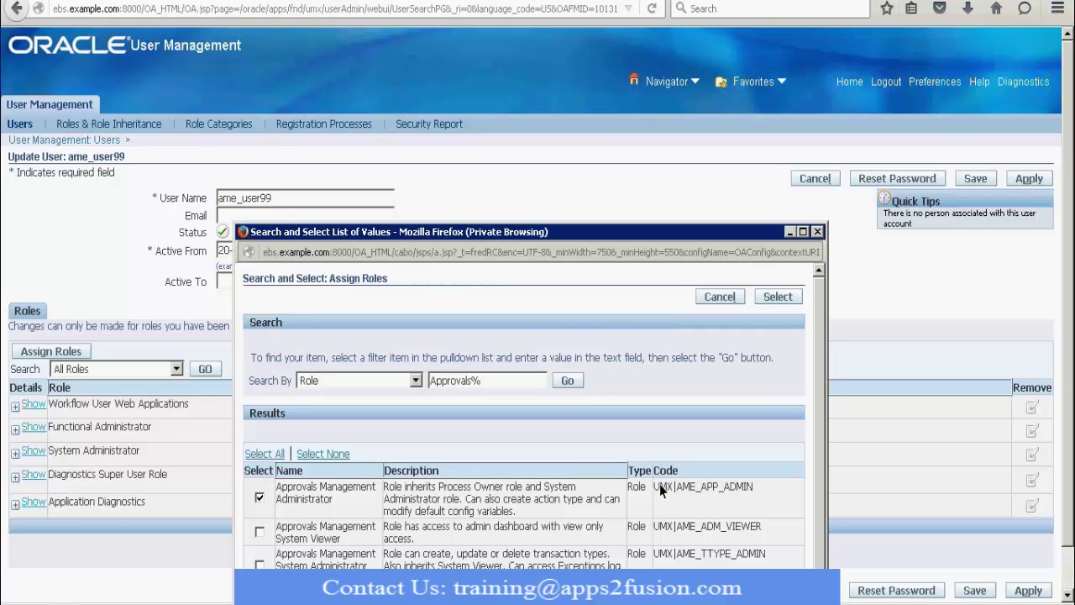
- Add both checked Approvals Management roles and give each a '.' justification
left_click_drag(542, 231, 497, 95)
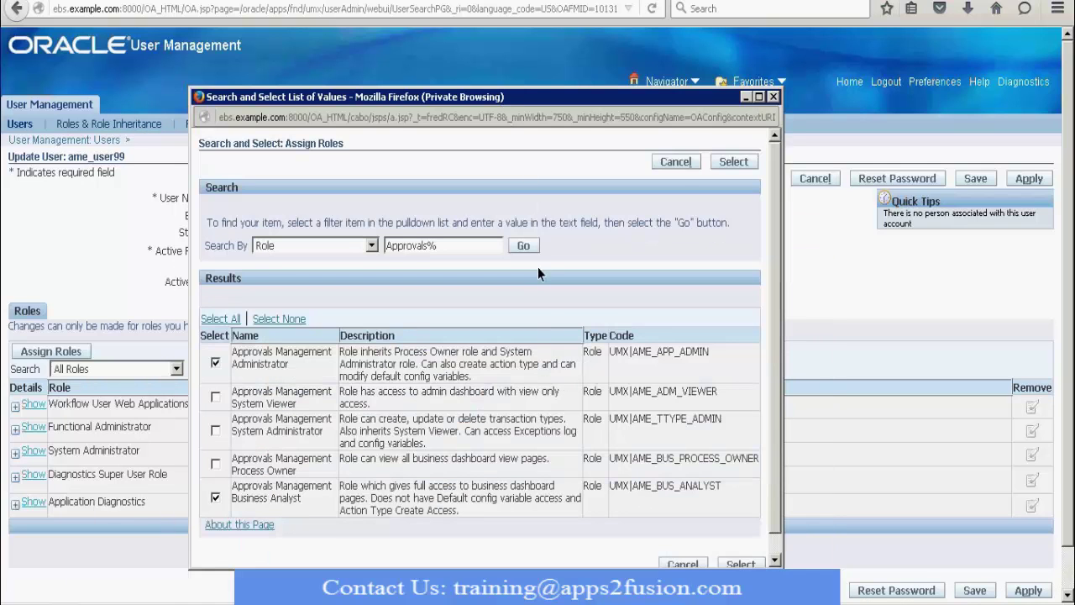
left_click(743, 564)
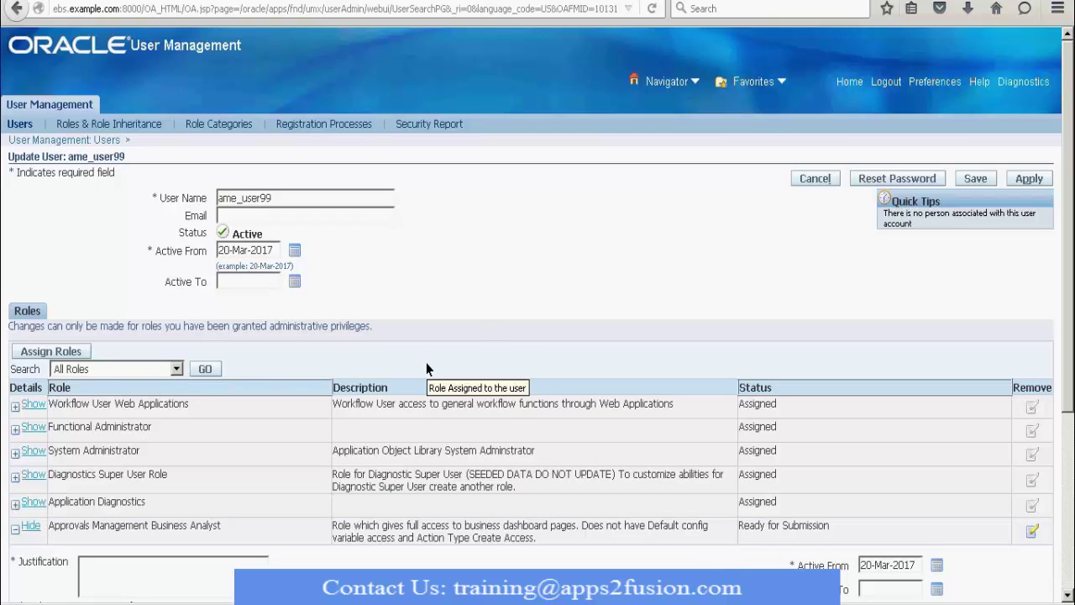
scroll(421, 367, "down", 5)
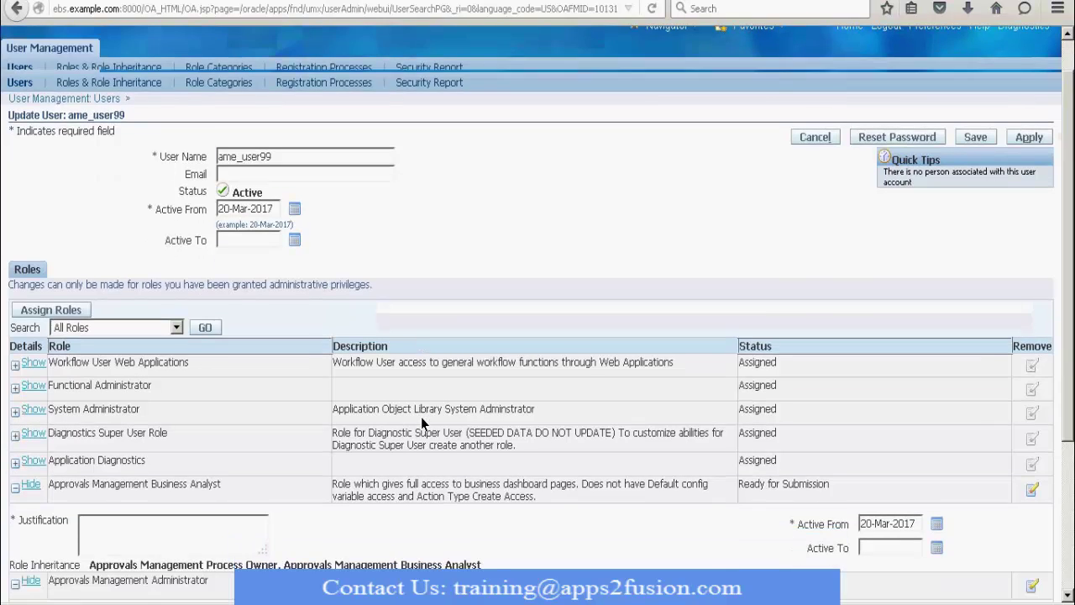
scroll(185, 378, "down", 1)
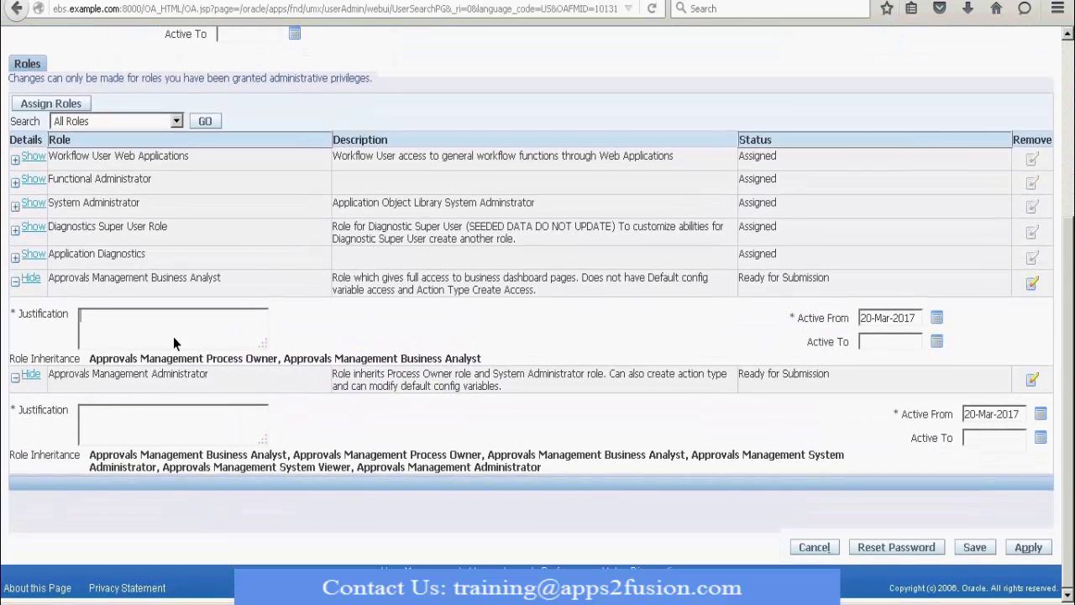
left_click(173, 336)
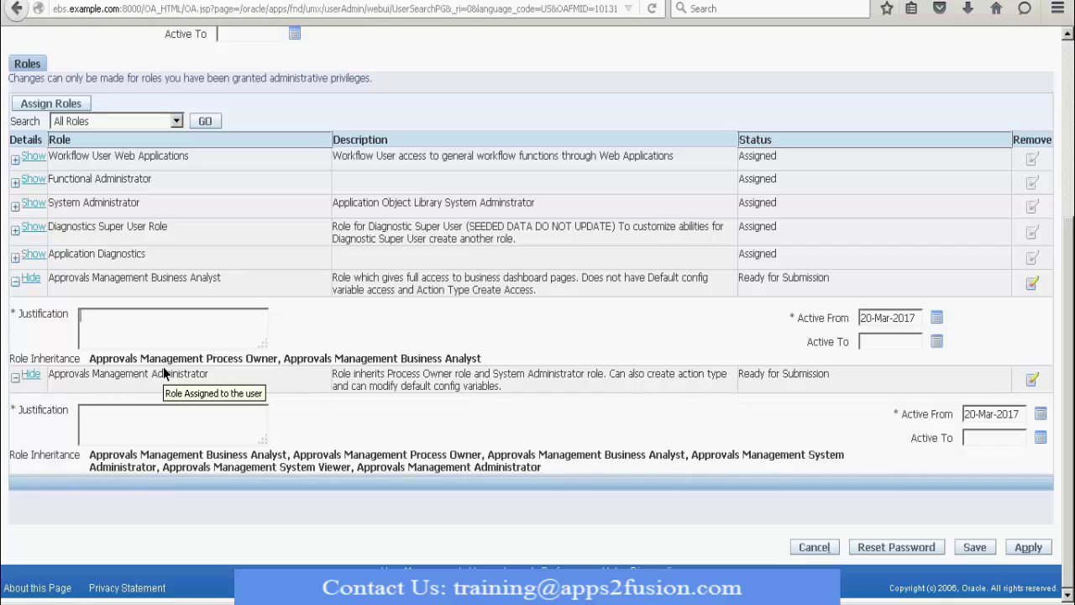
left_click(171, 419)
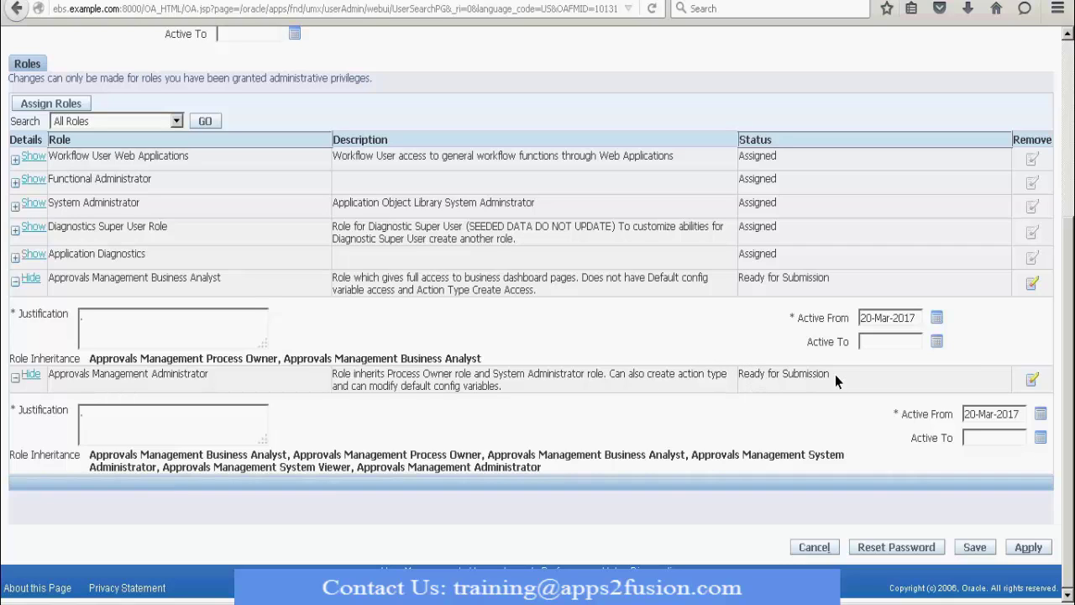
- Save the new role assignments, check they show Assigned, and apply
left_click(976, 547)
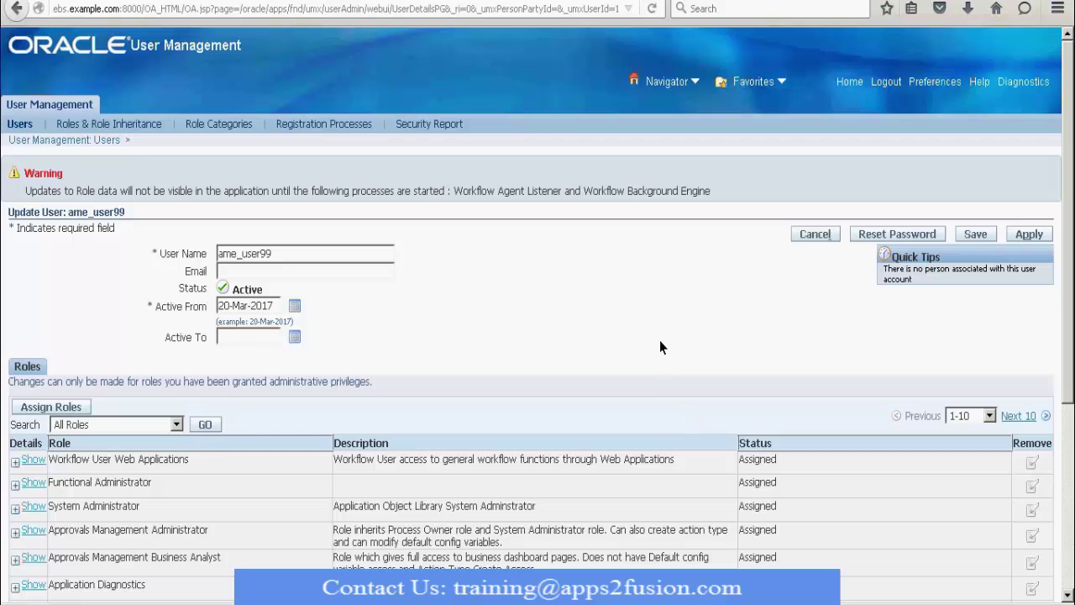
scroll(487, 379, "down", 2)
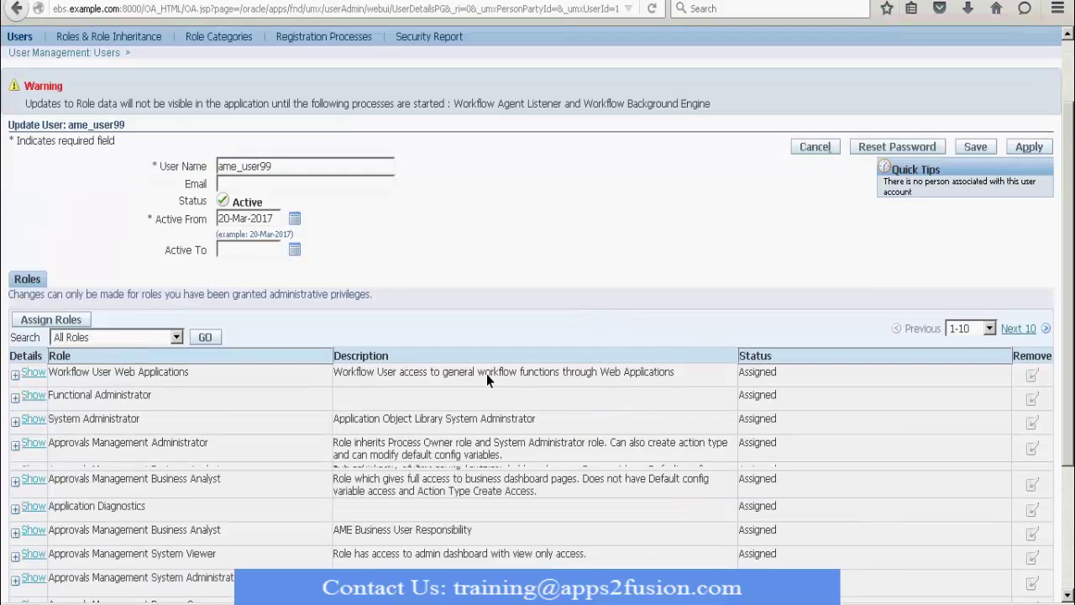
scroll(487, 380, "down", 1)
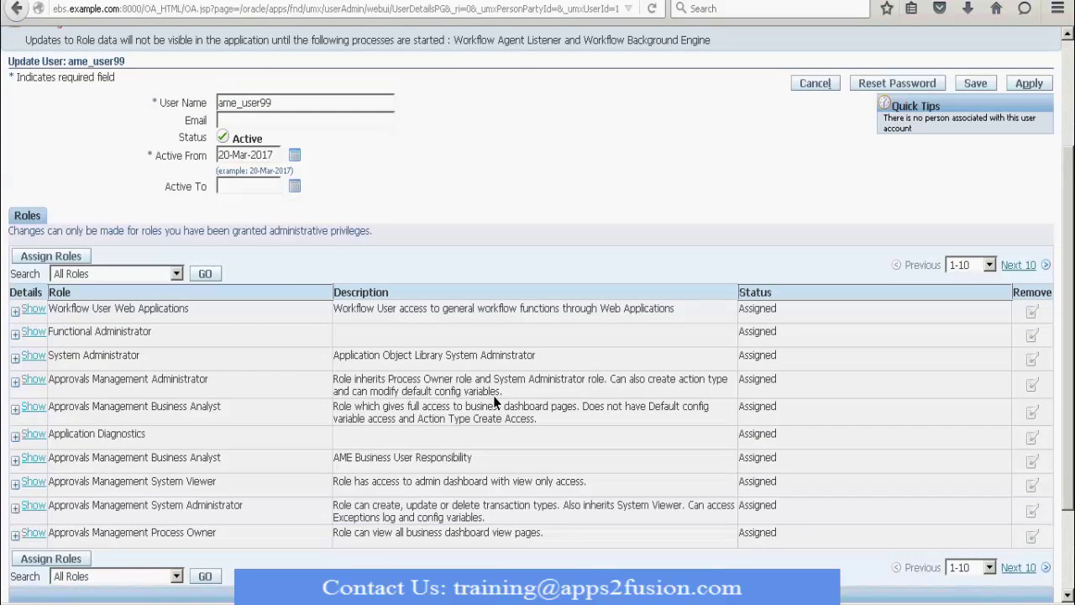
scroll(493, 400, "down", 2)
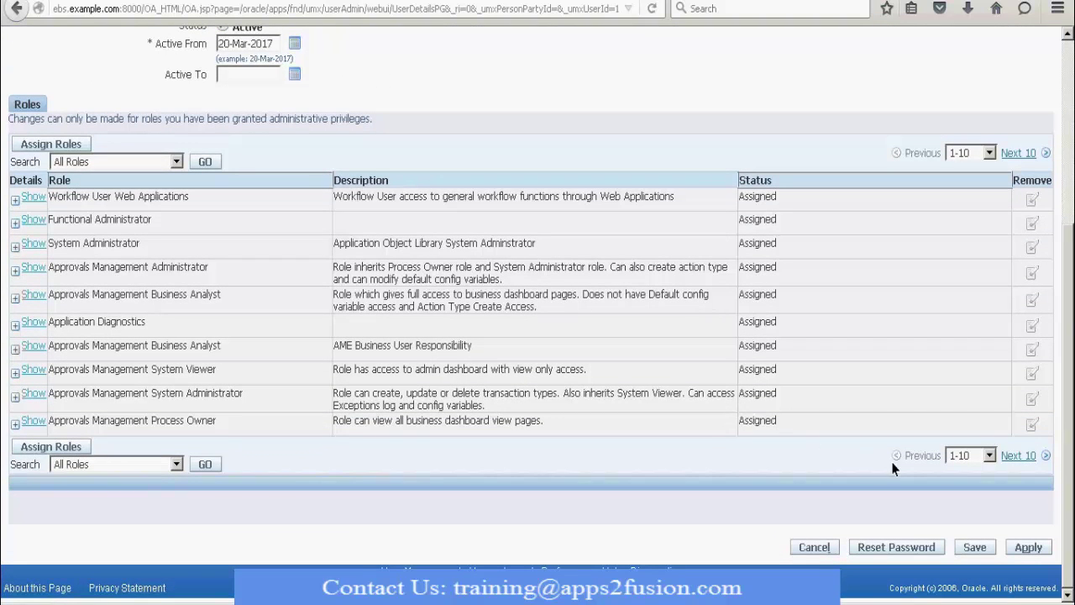
left_click(1030, 547)
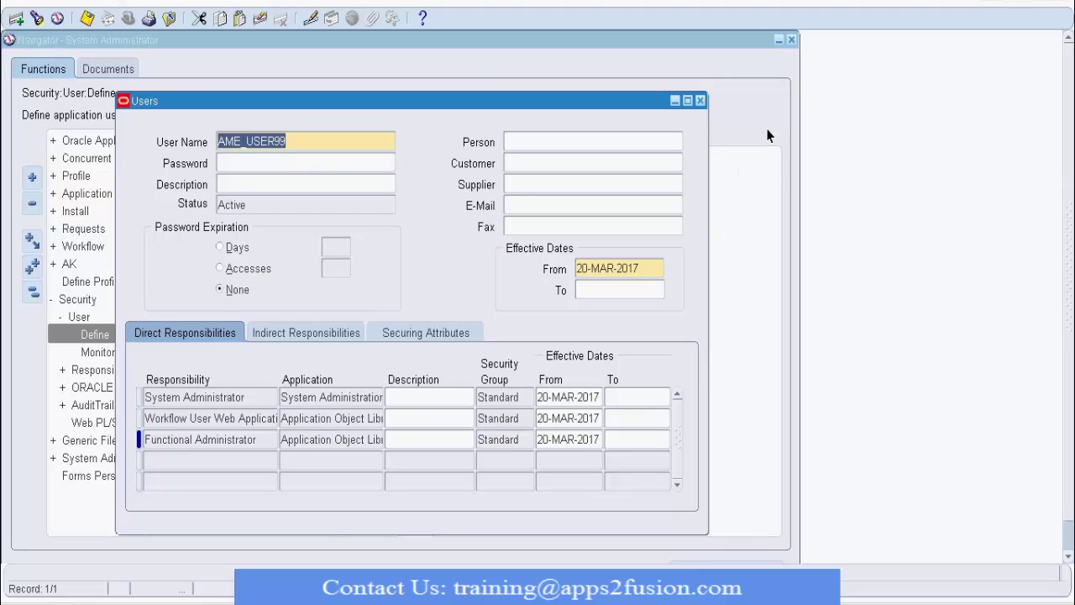
- Close the Users form and open the Requests window from the View menu
left_click(702, 102)
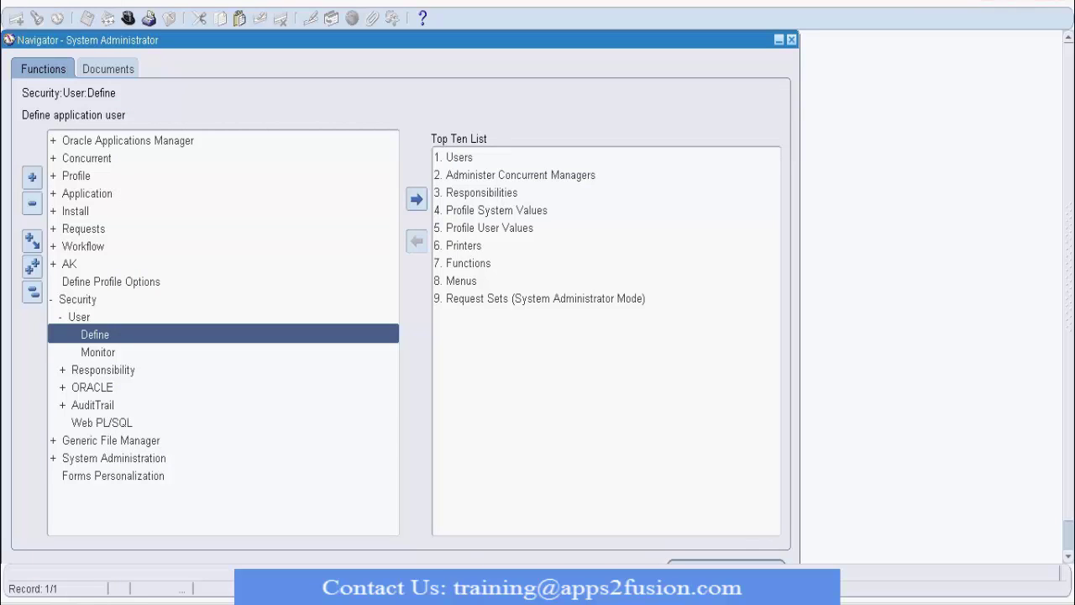
left_click(68, 2)
left_click(449, 103)
left_click(57, 3)
left_click(71, 219)
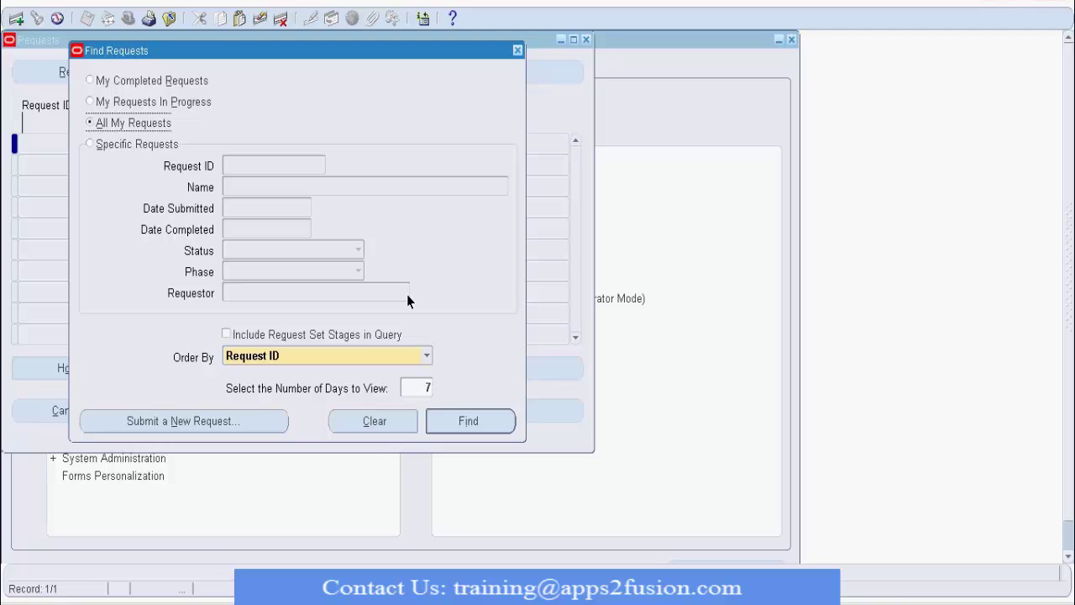
- Start a single request for Workflow Directory Services User/Role Validation via a %role% search
key("alt+n")
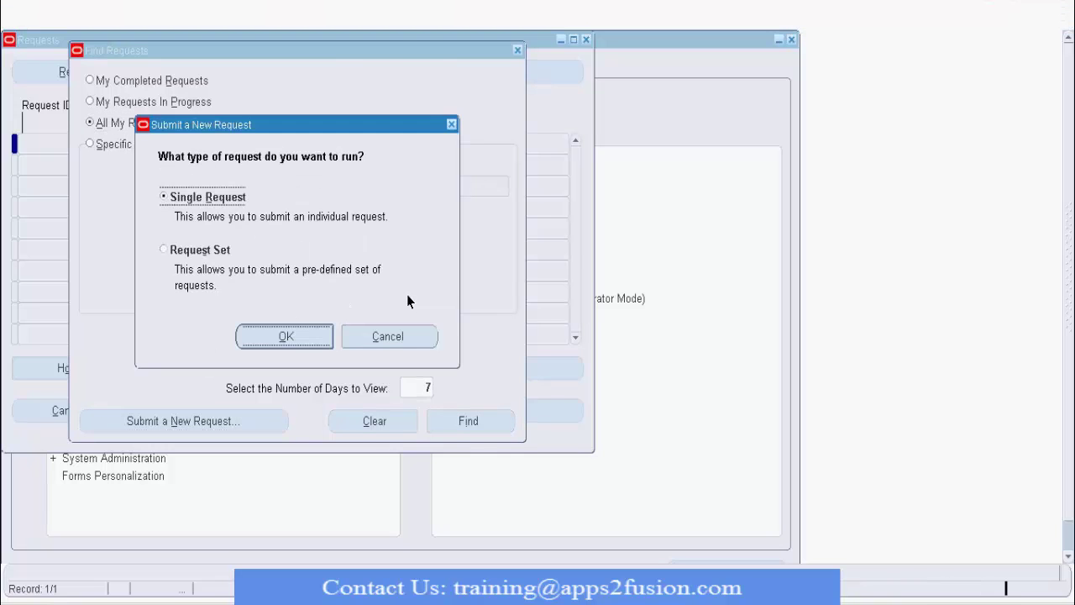
key("Return")
type("%role%")
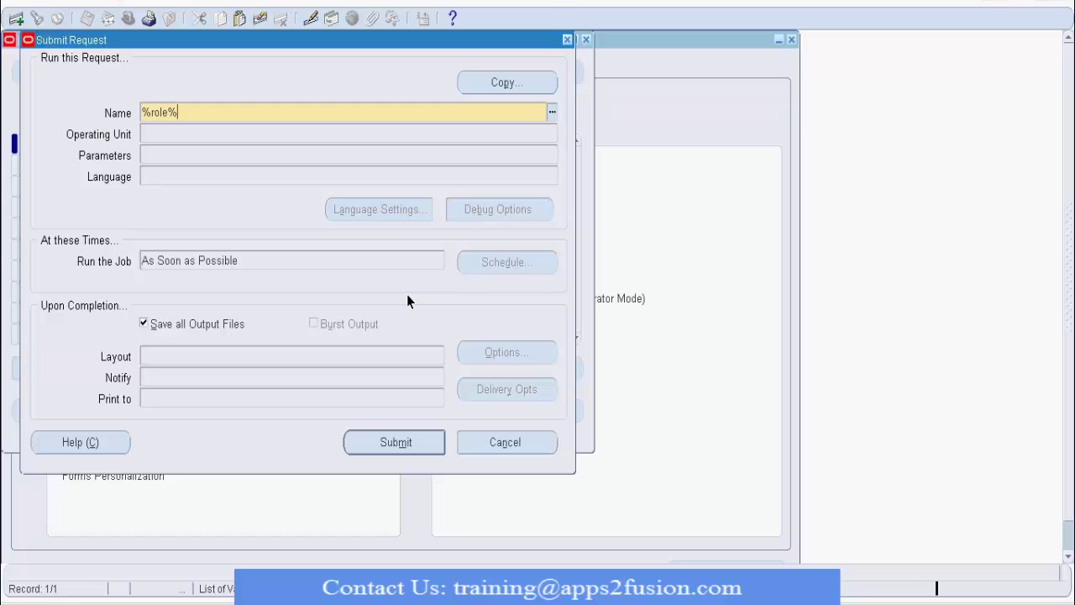
key("Tab")
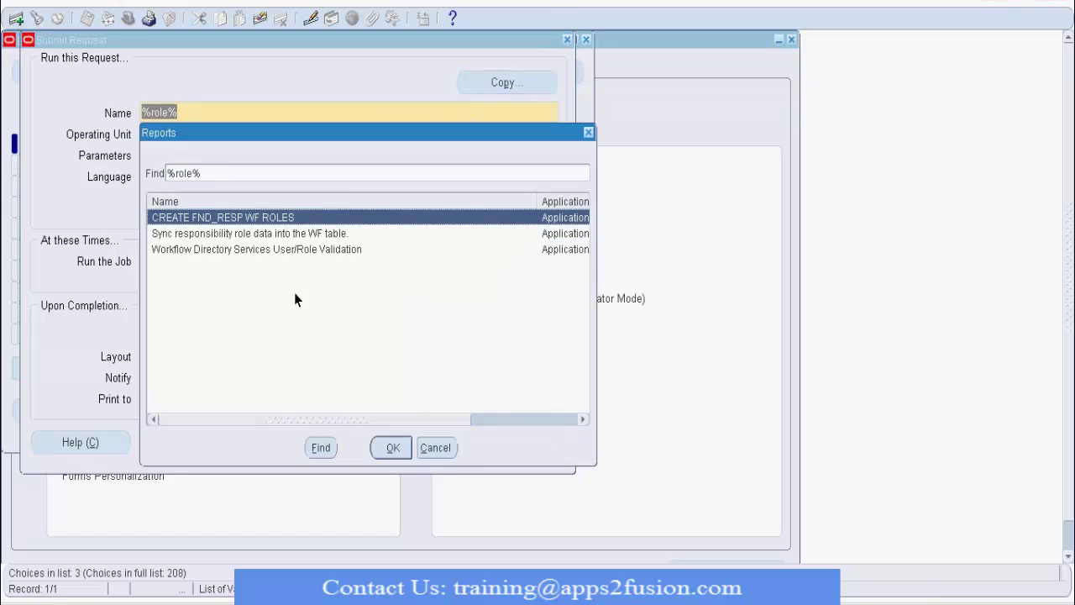
left_click(238, 255)
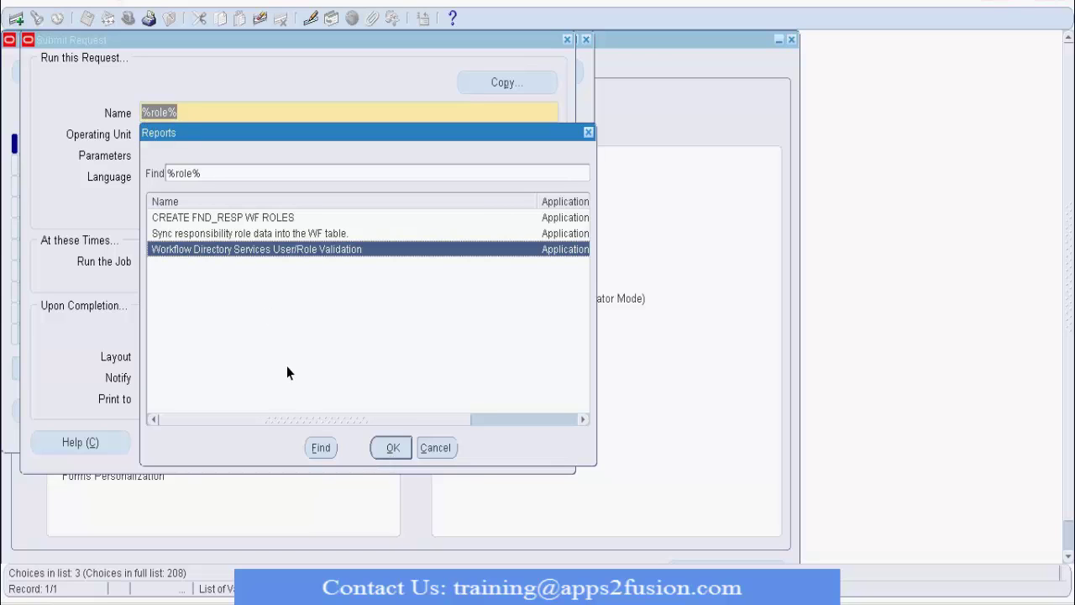
left_click(388, 448)
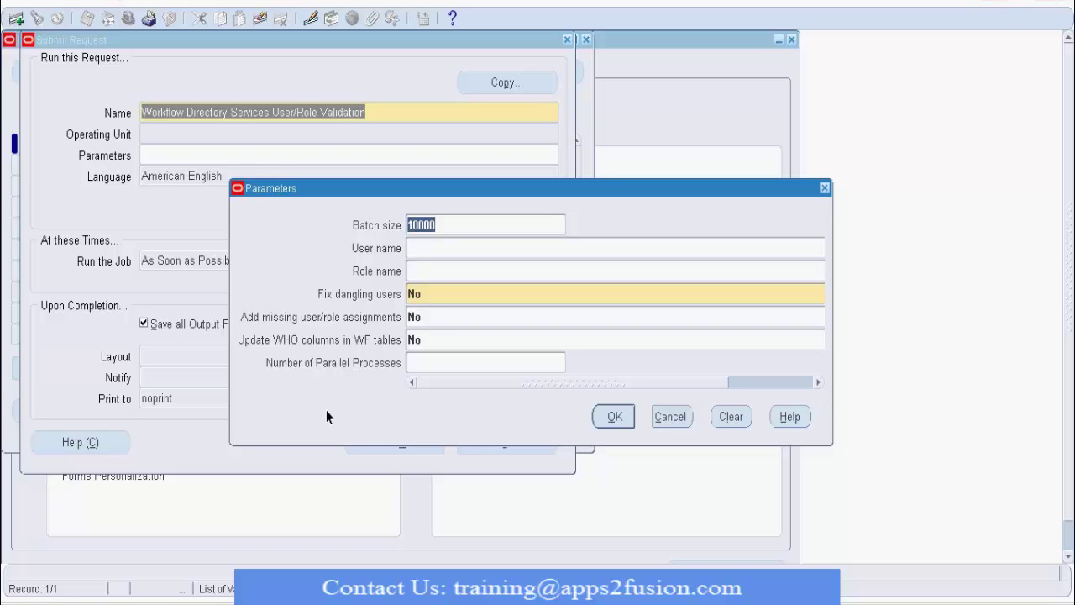
- Set request parameters: User name AME_USER99 and Yes for all three fix options
left_click(422, 254)
key("Tab")
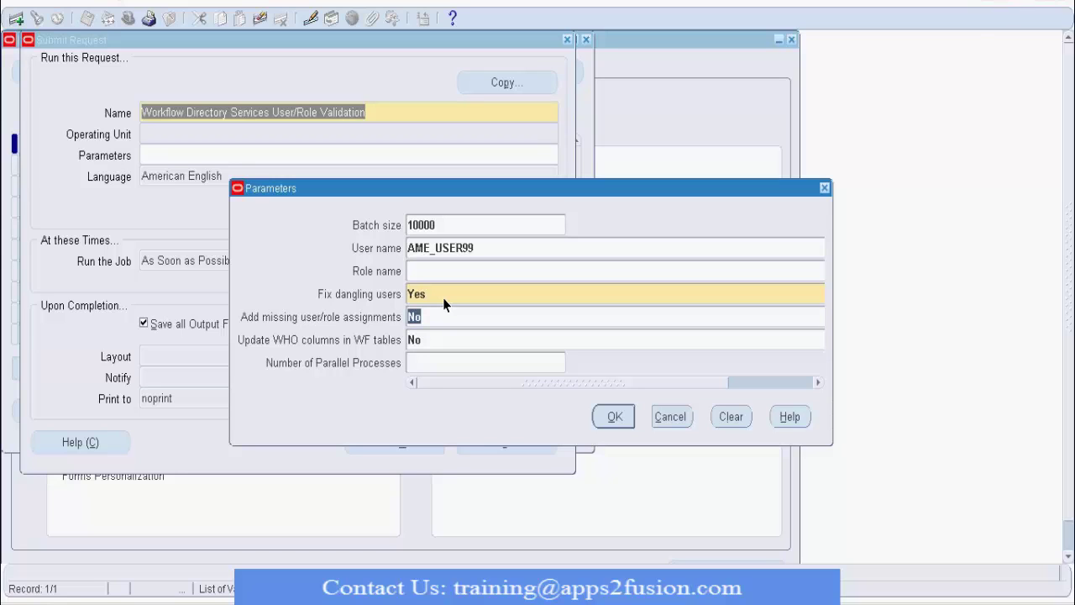
key("Tab")
key("Tab")
left_click(614, 417)
- Submit the validation request, refresh its status several times, and close Requests
left_click(401, 445)
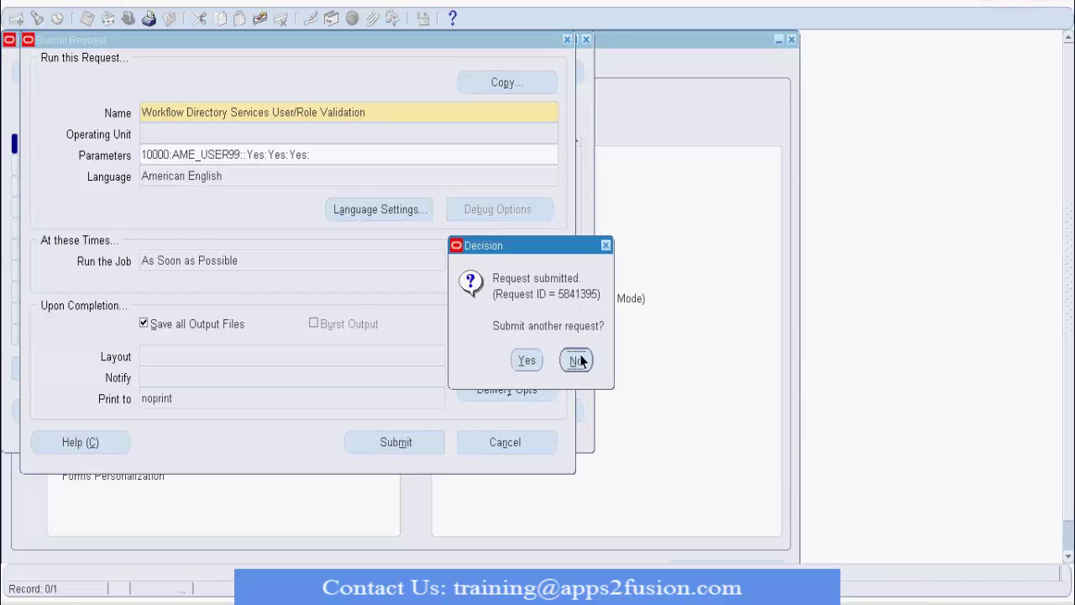
left_click(578, 361)
left_click(482, 425)
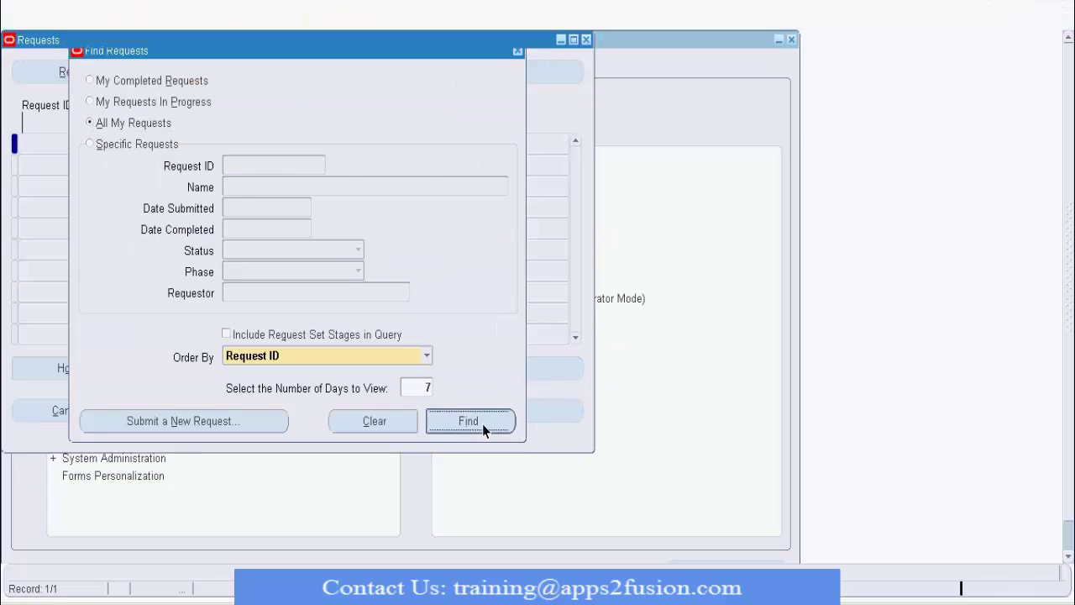
left_click(155, 79)
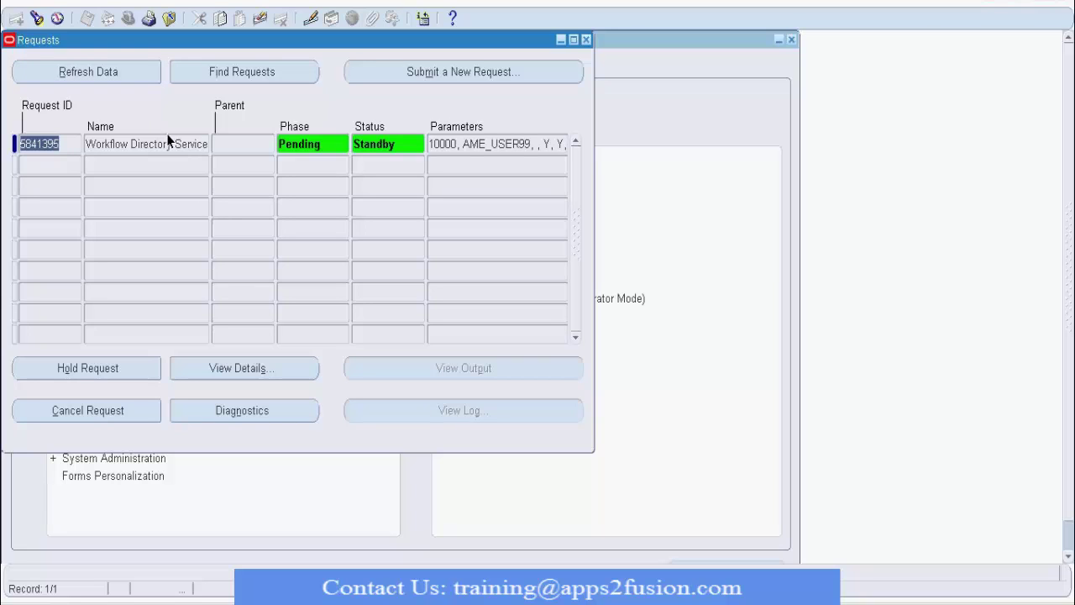
left_click(86, 76)
left_click(67, 73)
left_click(586, 40)
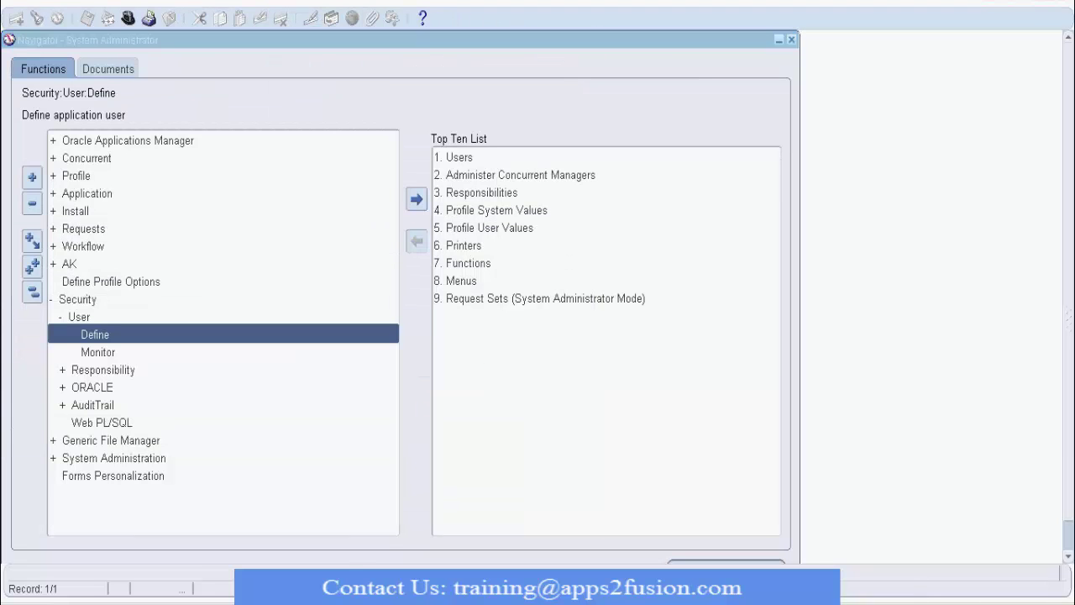
- Log out and sign in as AME_USER99 with the initial password
left_click(176, 585)
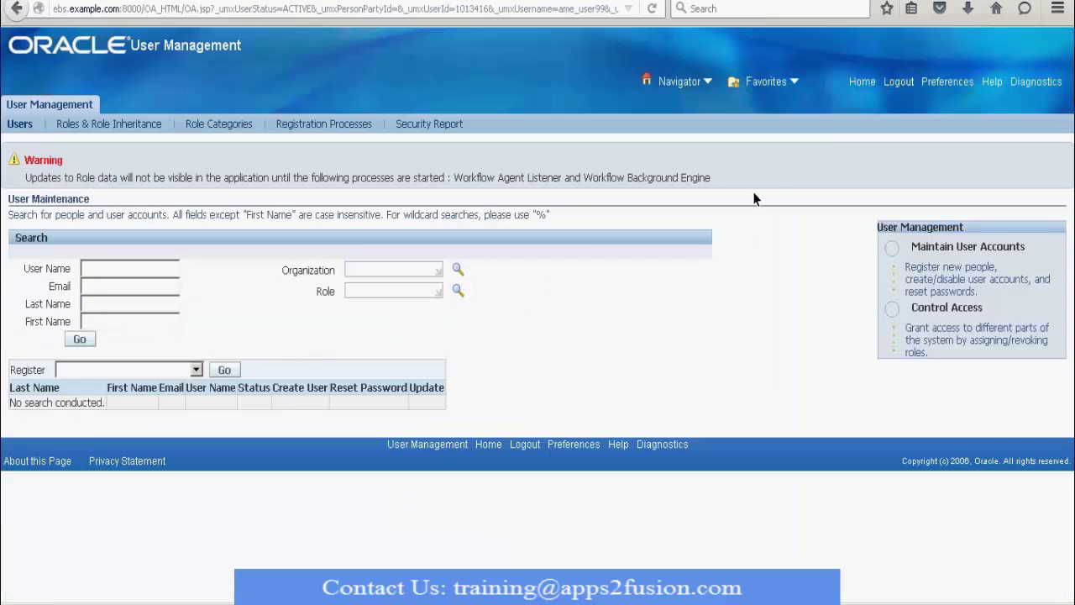
left_click(901, 82)
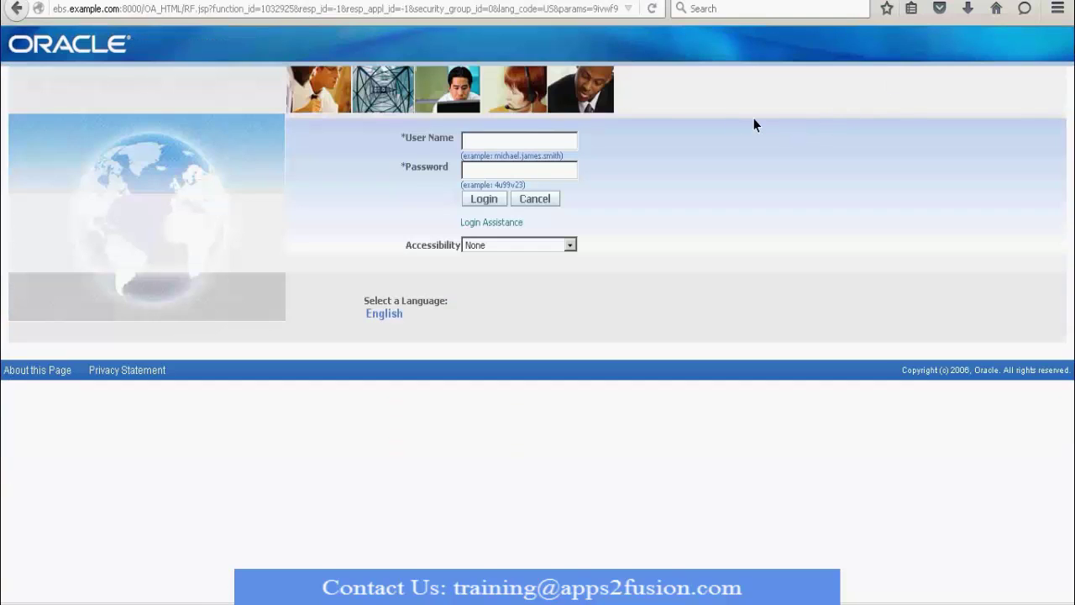
left_click(548, 143)
key("Tab")
key("BackSpace")
key("BackSpace")
key("BackSpace")
key("BackSpace")
key("BackSpace")
key("Return")
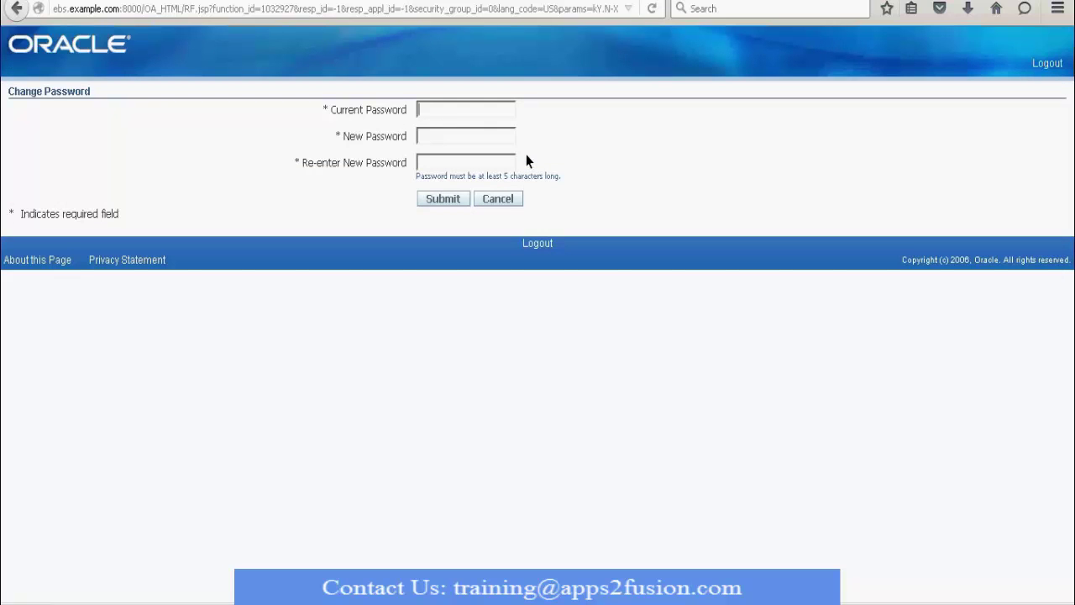
- Enter the old and new passwords on the Change Password form and submit
key("Tab")
key("Tab")
key("Tab")
key("Return")
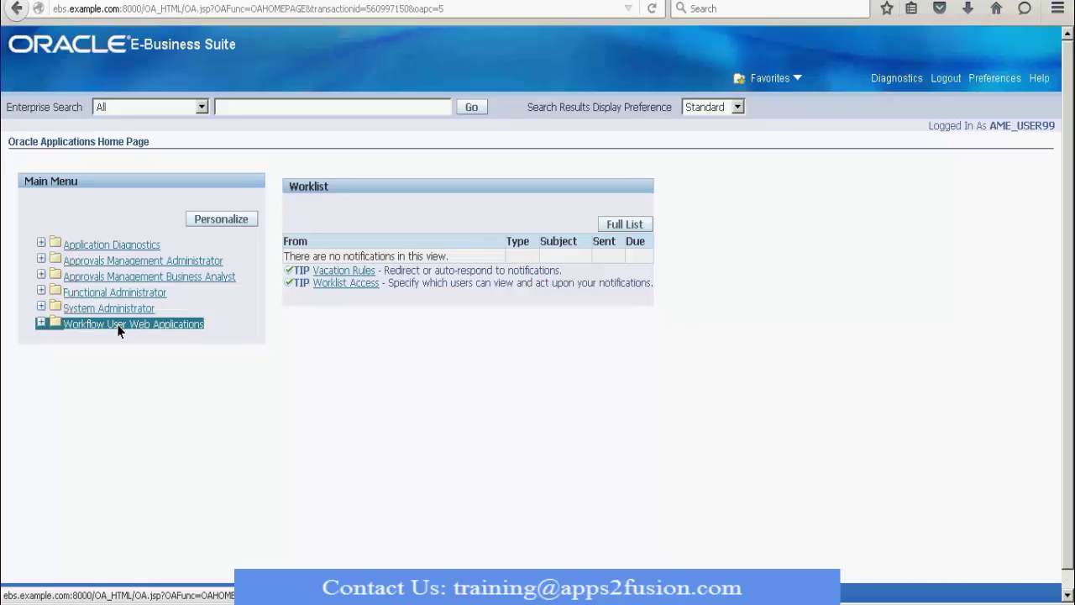
- Open the Business Analyst Dashboard, try a transaction type search, and expand Future Active Rules
left_click(113, 275)
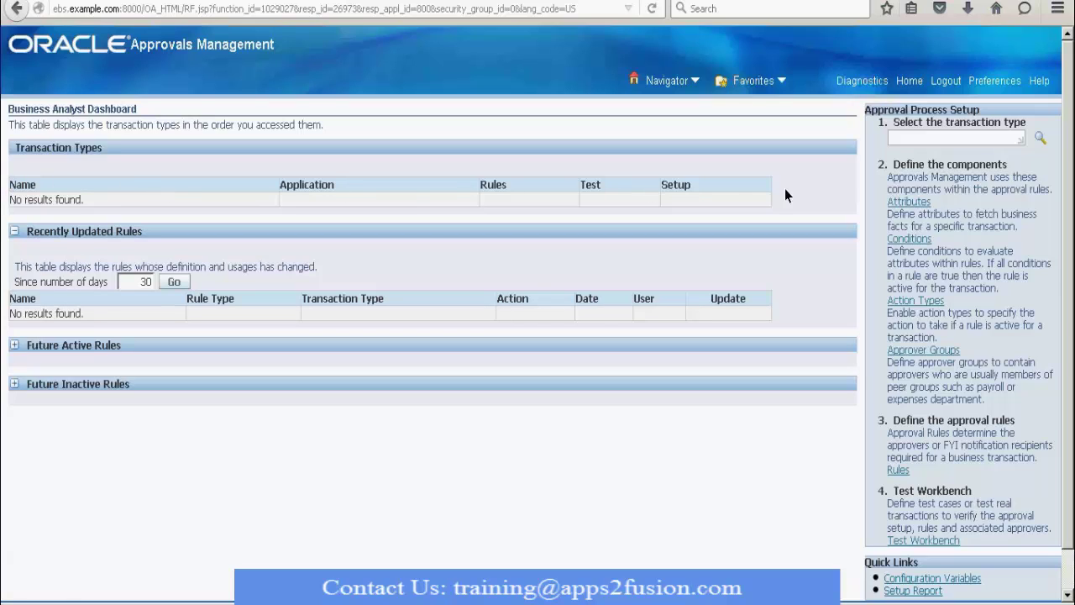
left_click(1040, 137)
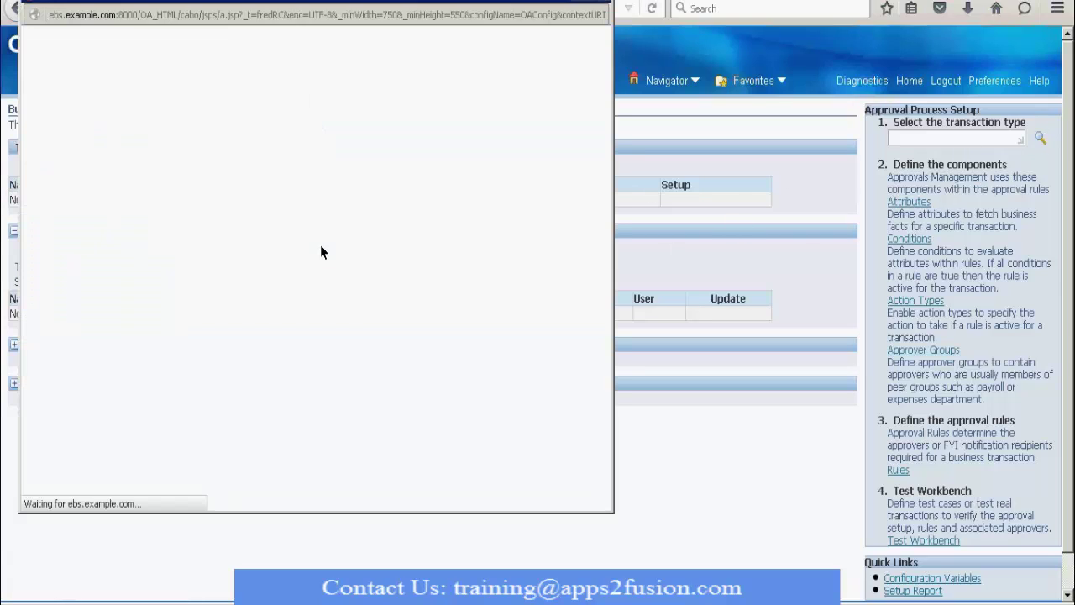
left_click(333, 145)
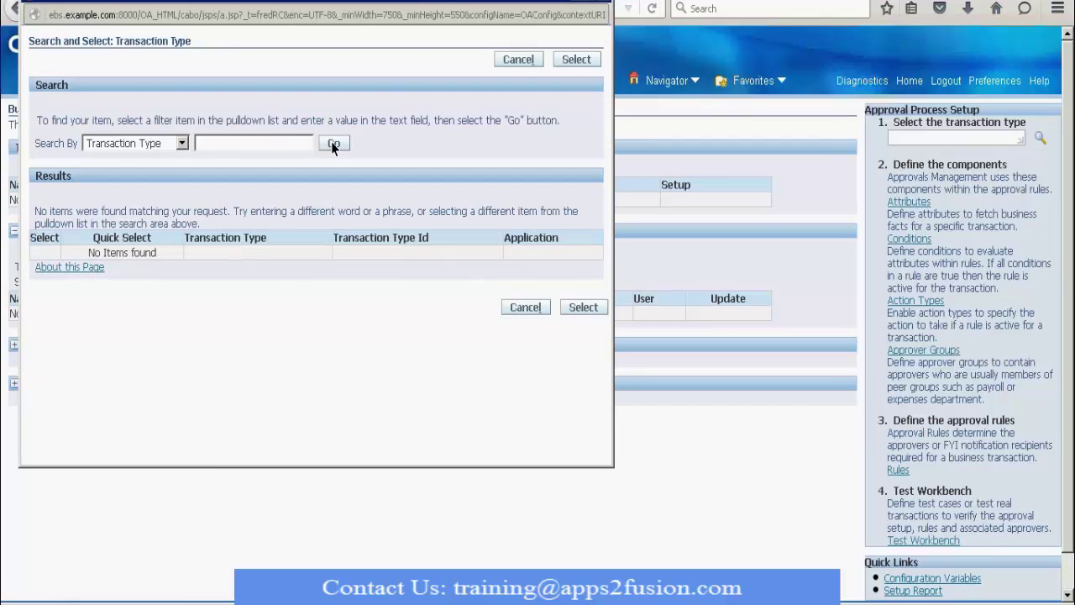
left_click(333, 144)
left_click(518, 59)
left_click(171, 282)
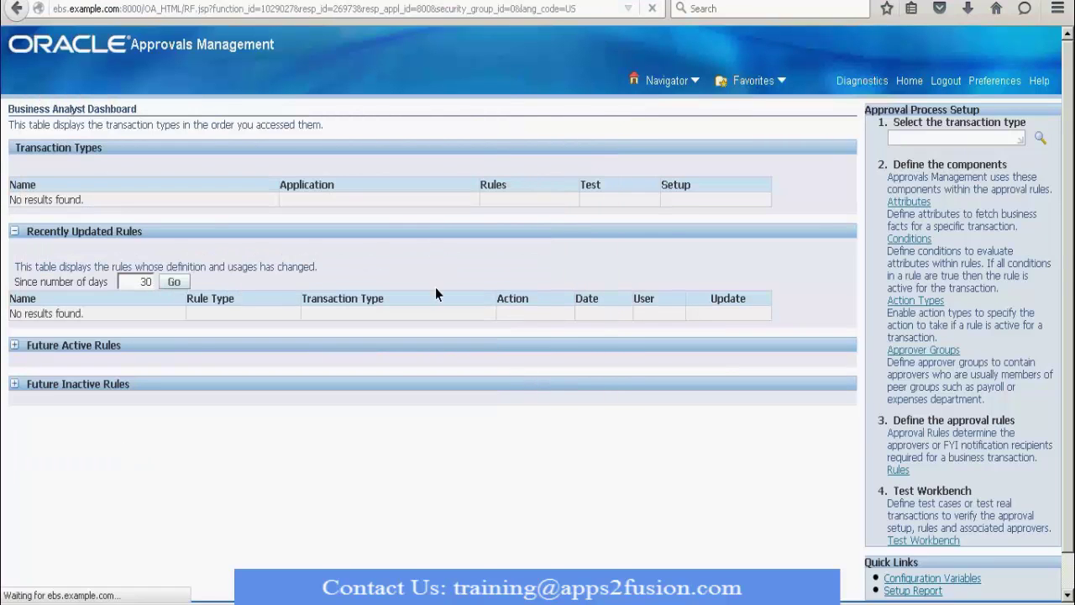
left_click(14, 346)
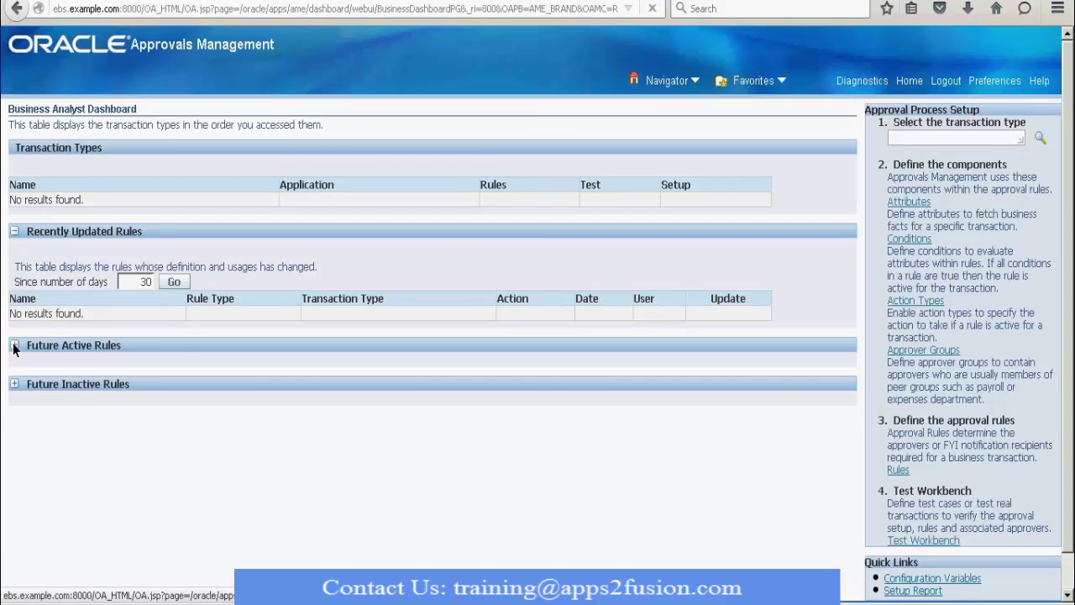
left_click(909, 202)
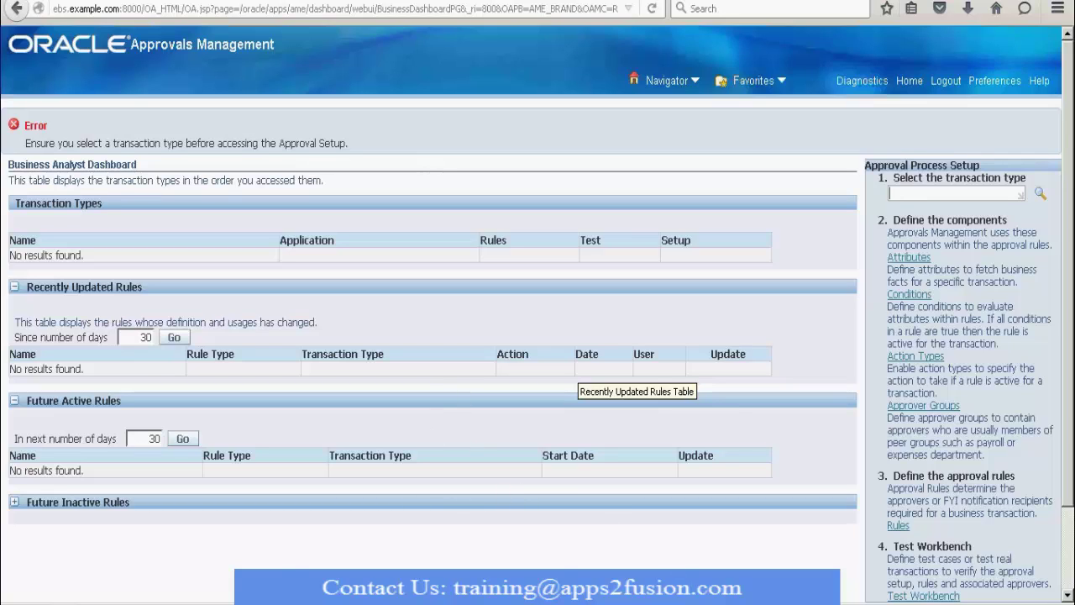
- Scroll back to the Excel RBAC notes and select the Permission Set and Grant cells N10:N11
scroll(385, 499, "down", 2)
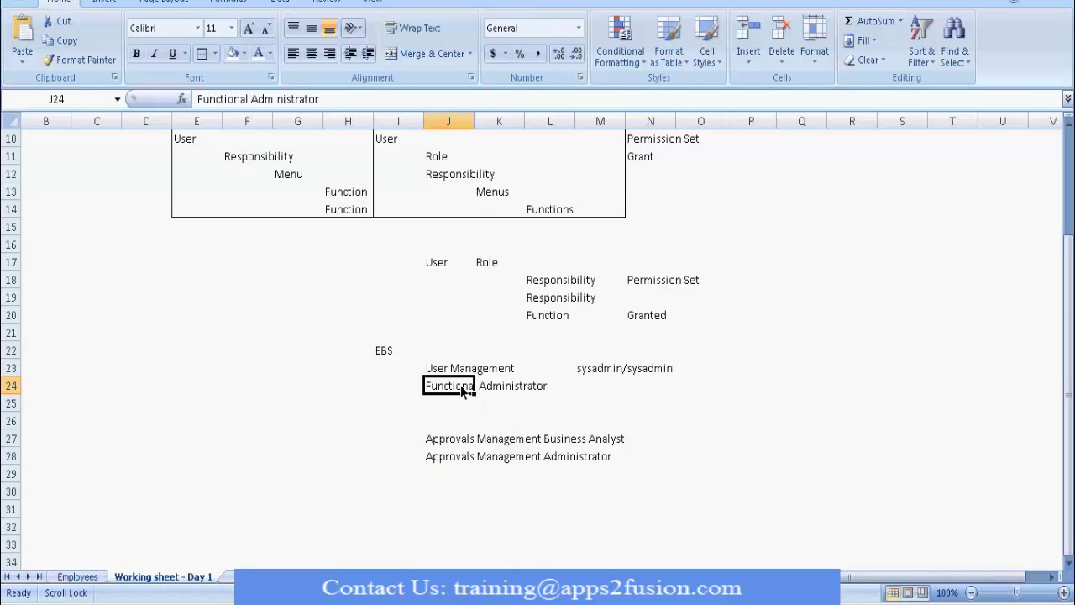
scroll(463, 361, "up", 2)
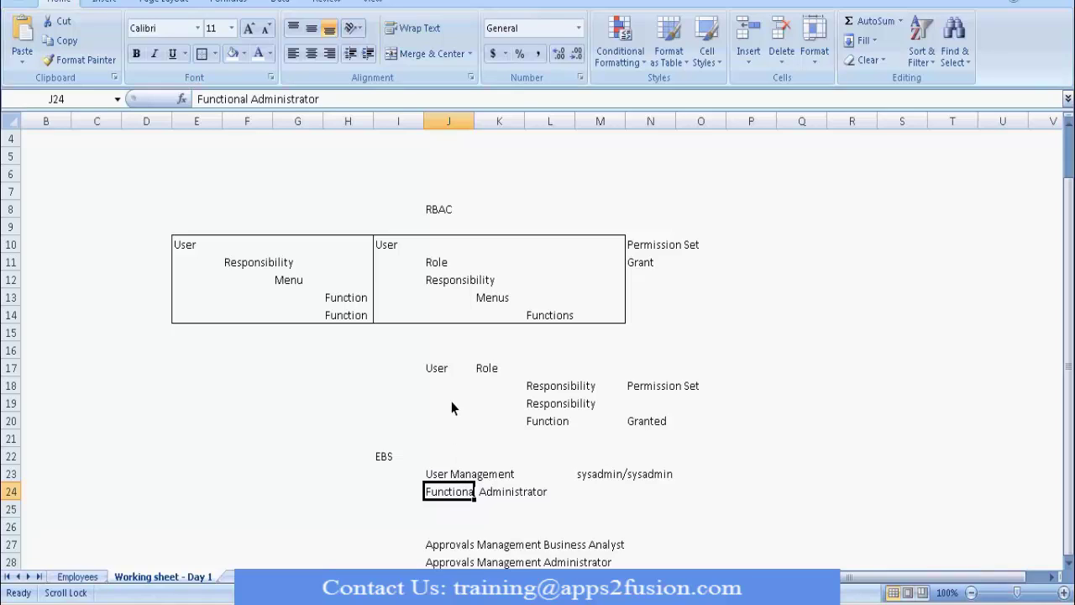
mouse_move(636, 246)
left_mouse_down()
mouse_move(641, 268)
mouse_move(626, 264)
left_mouse_up()
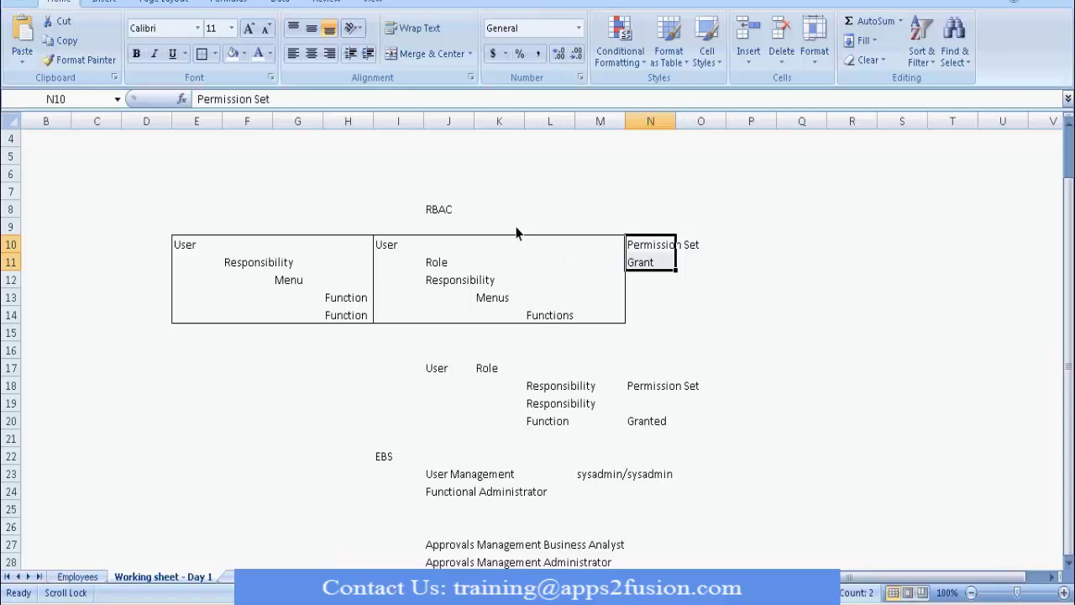
- Return to the Firefox Define Grant window and start a new grant from the Grants page
left_click(228, 598)
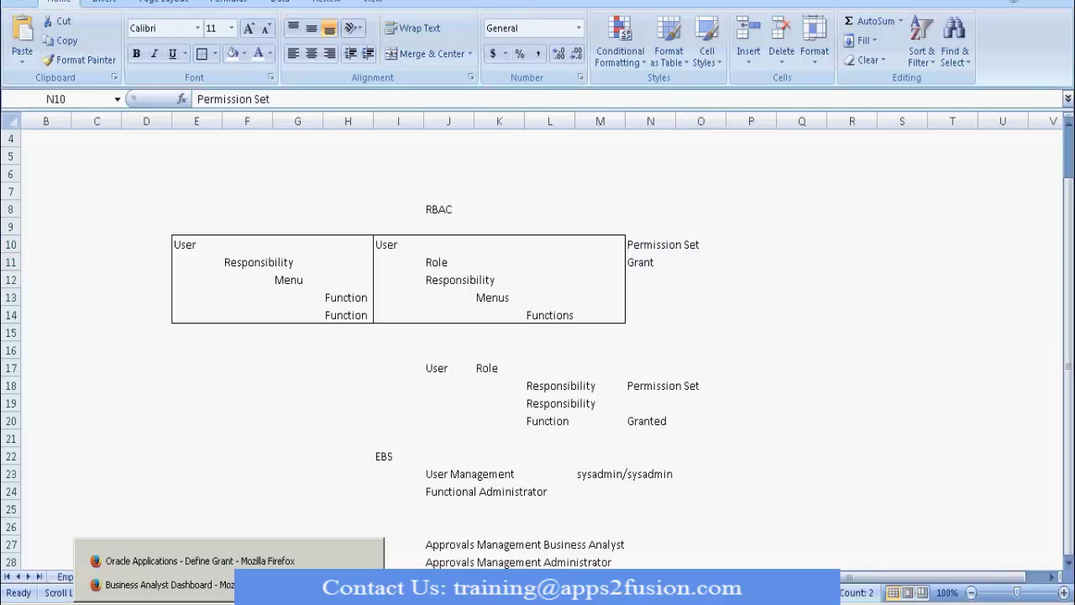
left_click(229, 560)
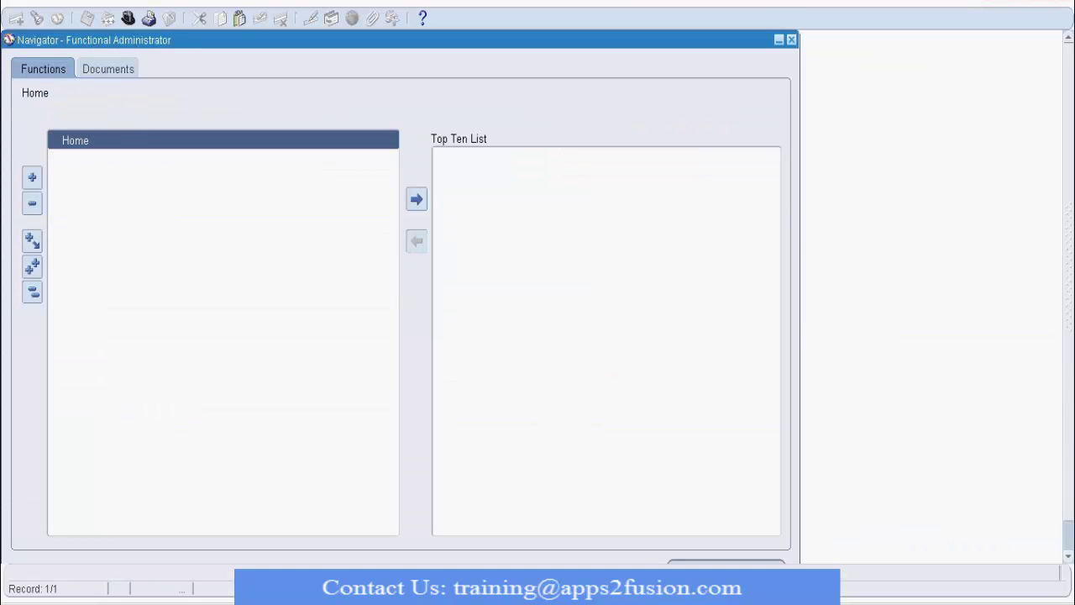
left_click(229, 598)
left_click(198, 559)
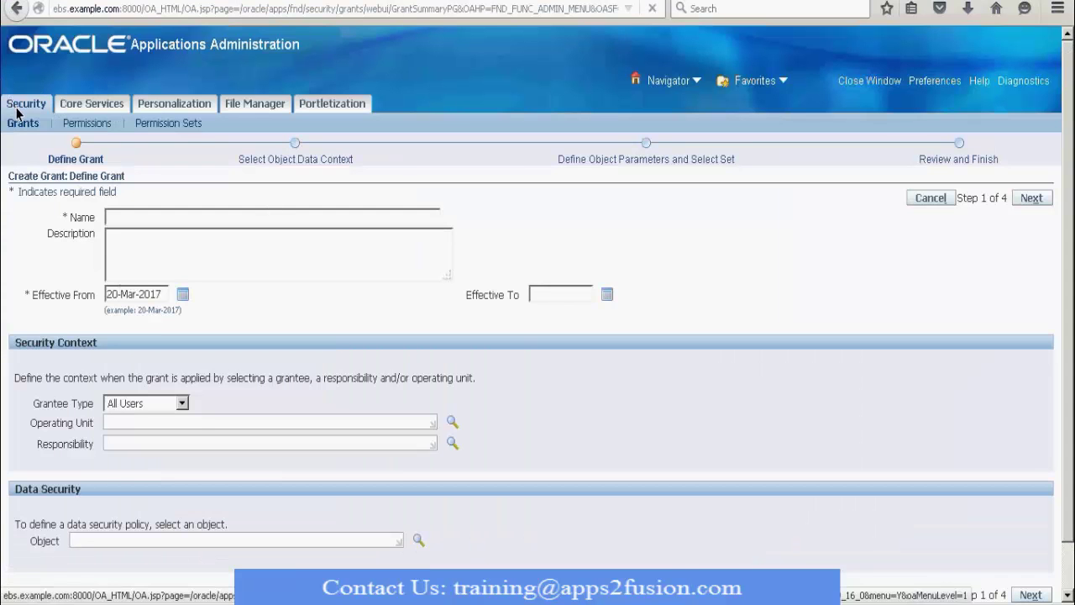
left_click(16, 108)
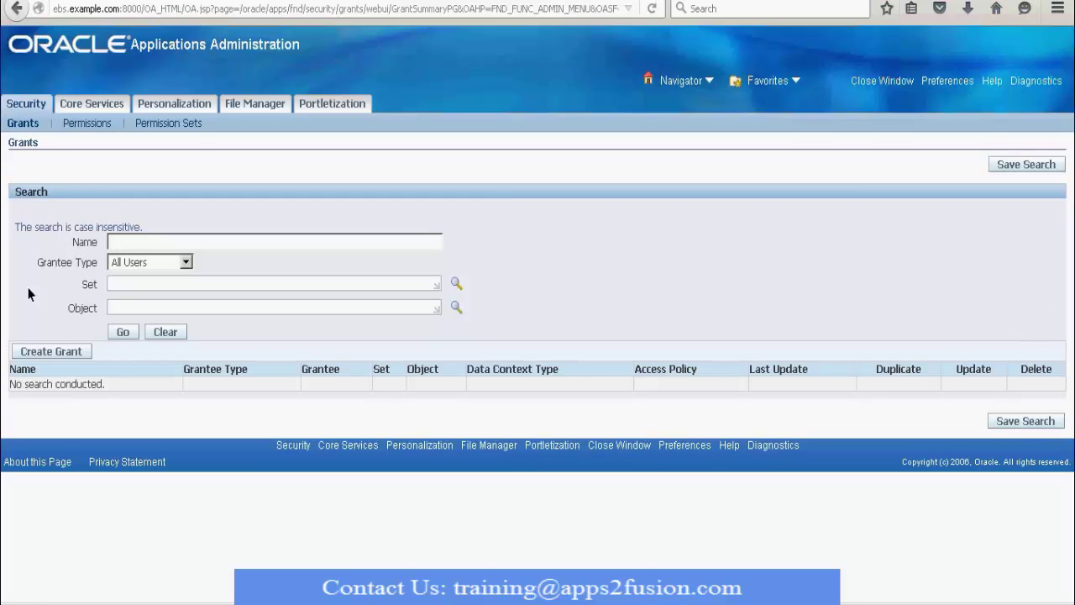
left_click(69, 351)
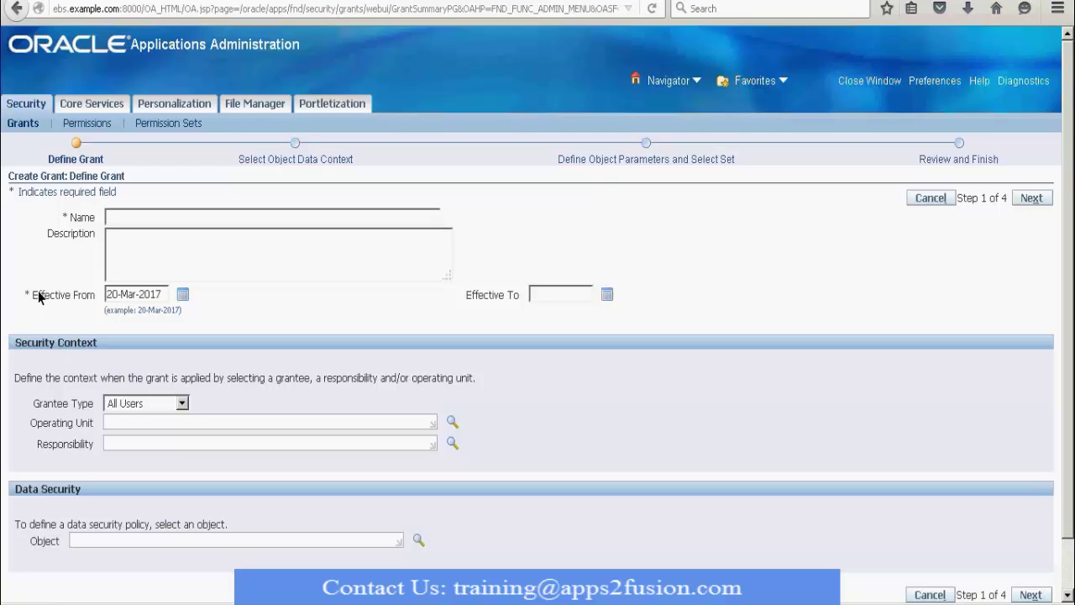
- Set both the grant Name and Description to 'Grant for AME Role of AME_User99'
left_click(136, 223)
left_click_drag(183, 221, 24, 207)
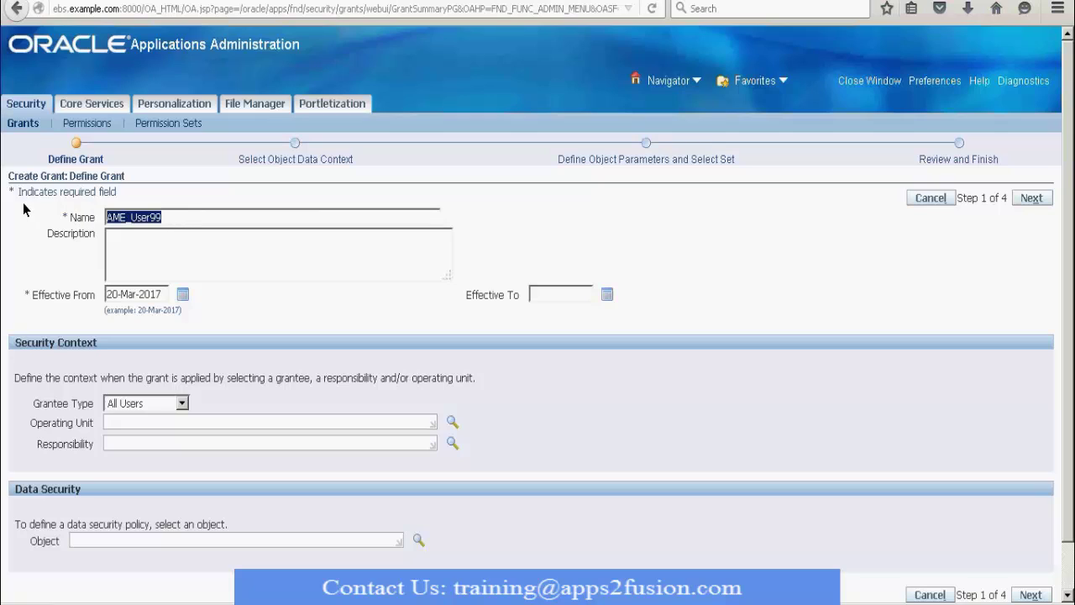
left_click(180, 220)
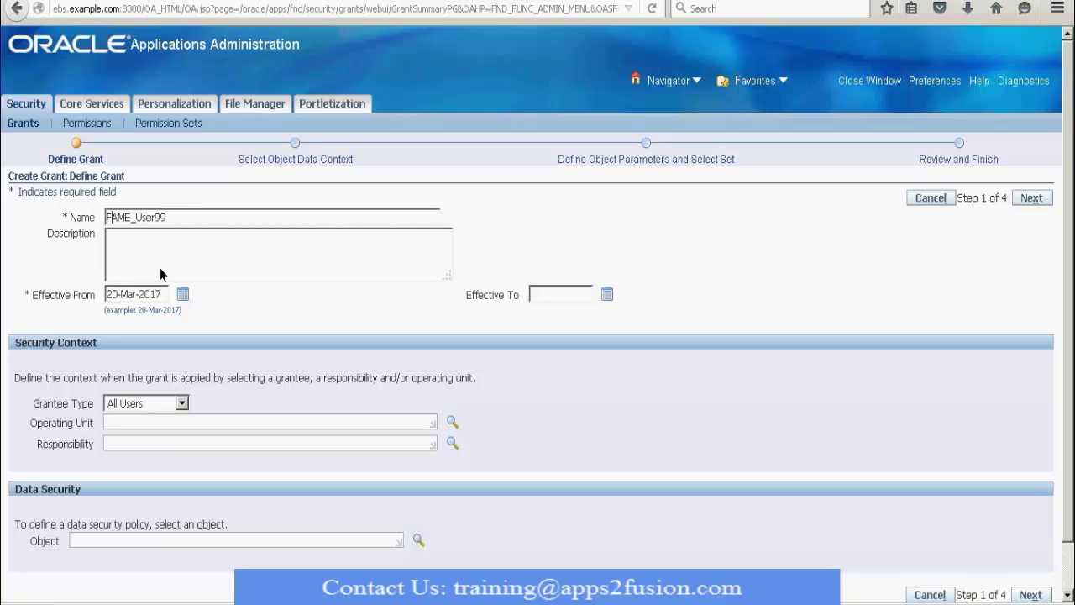
type("Grant for A")
type("ME ")
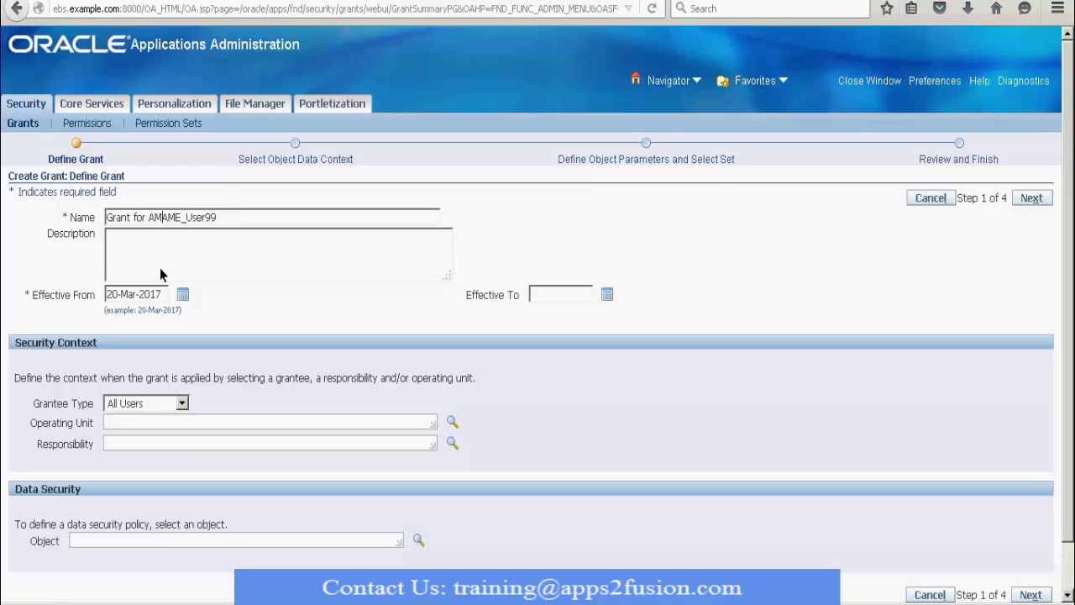
type("Role of")
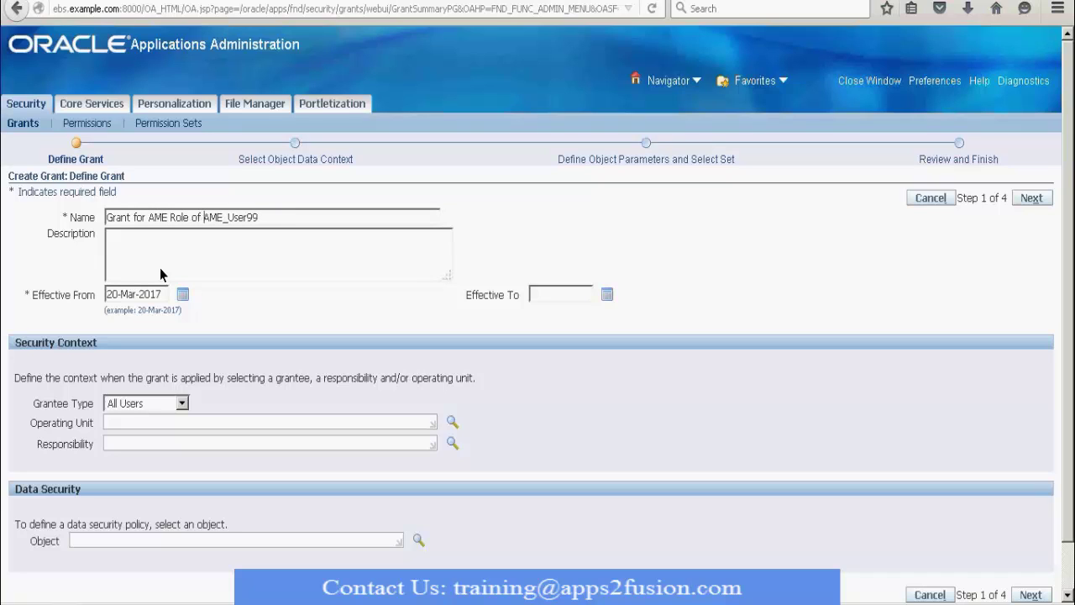
left_click_drag(269, 220, 10, 219)
key("ctrl+c")
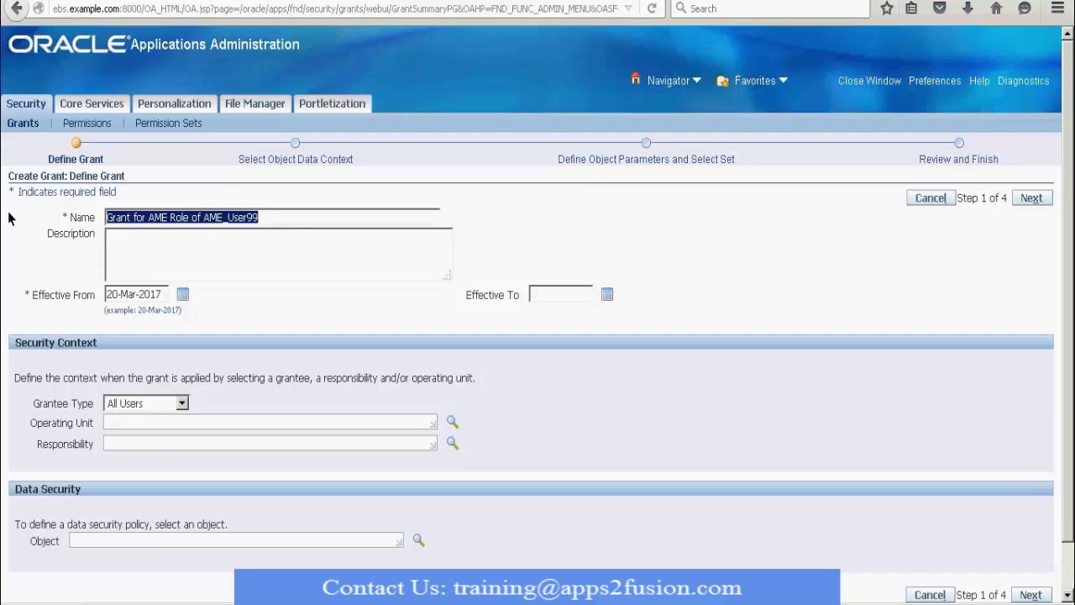
left_click(216, 263)
key("ctrl+v")
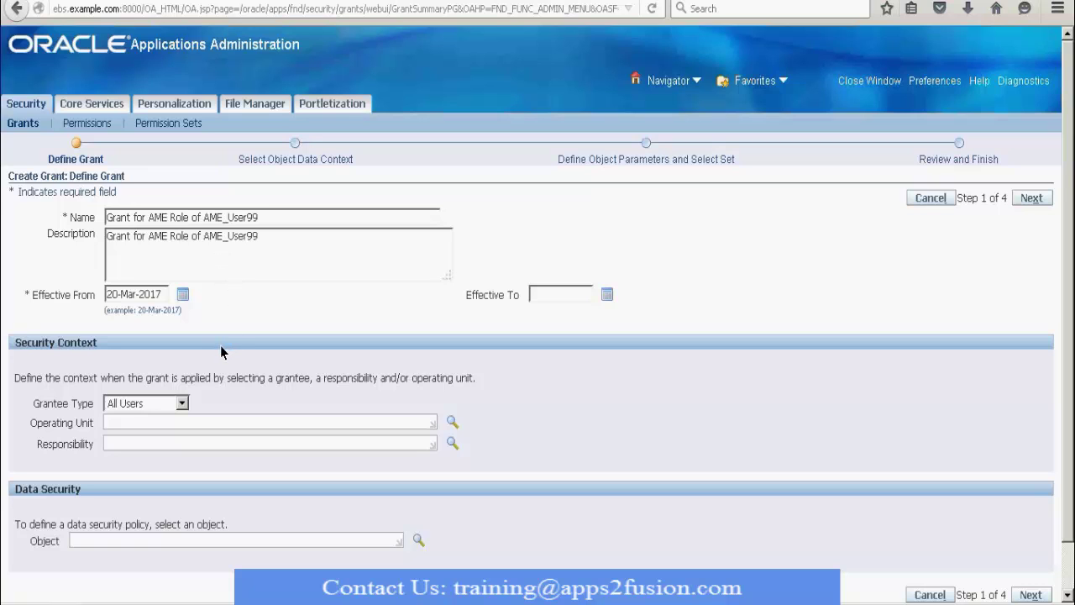
scroll(233, 351, "down", 1)
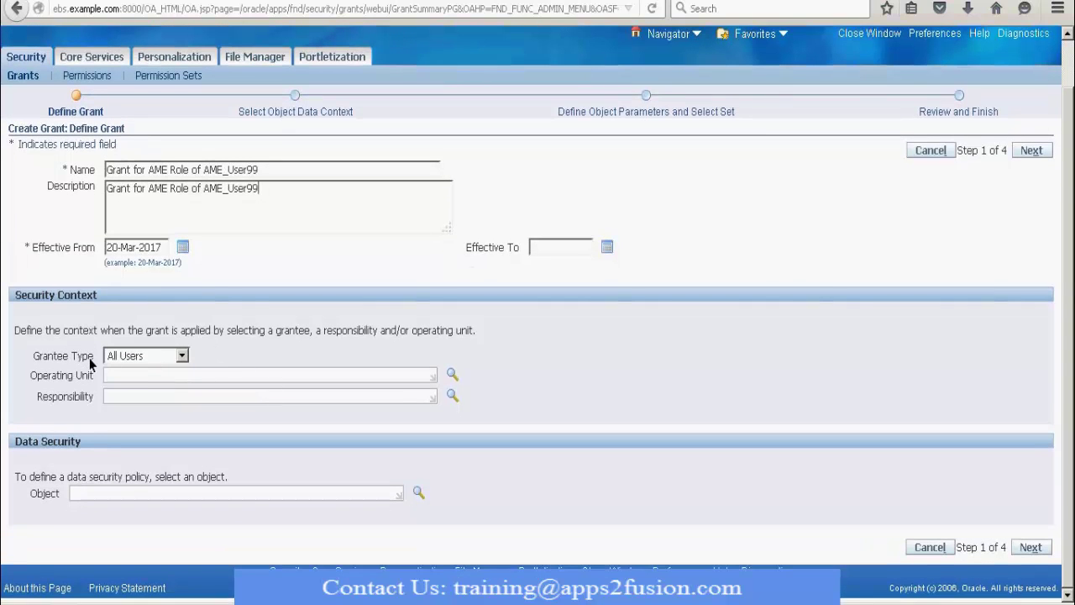
- Set Grantee Type to Specific User with AME_USER99 as the grantee
left_click(179, 356)
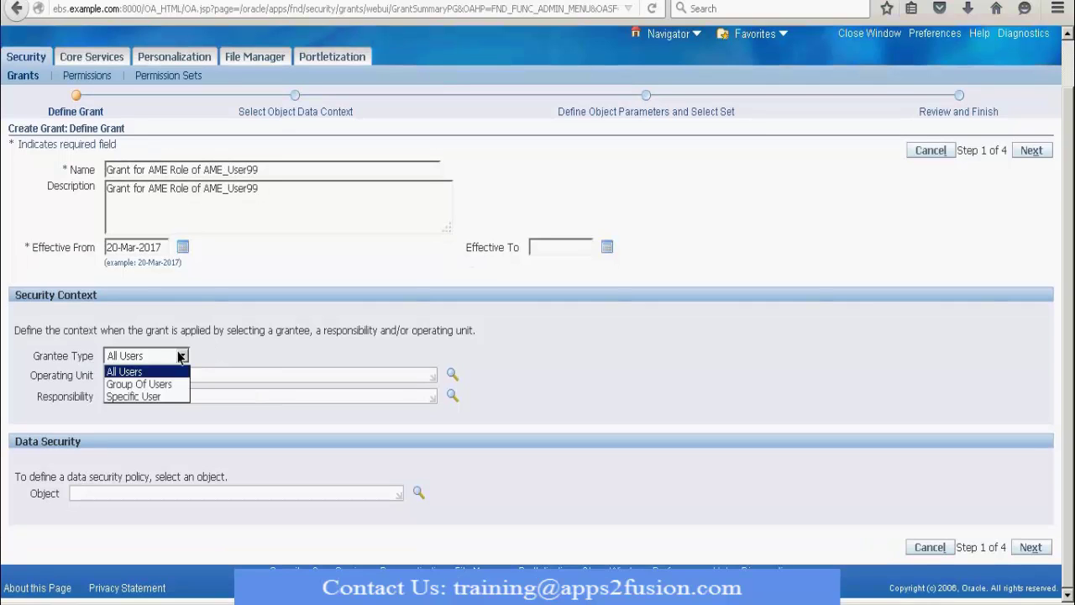
left_click(173, 396)
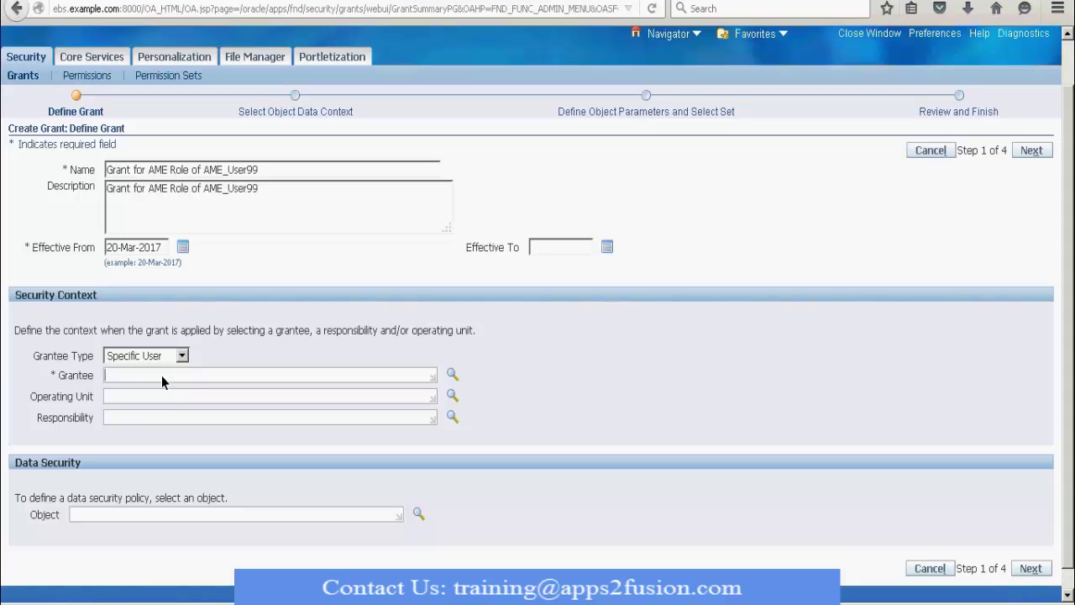
key("Tab")
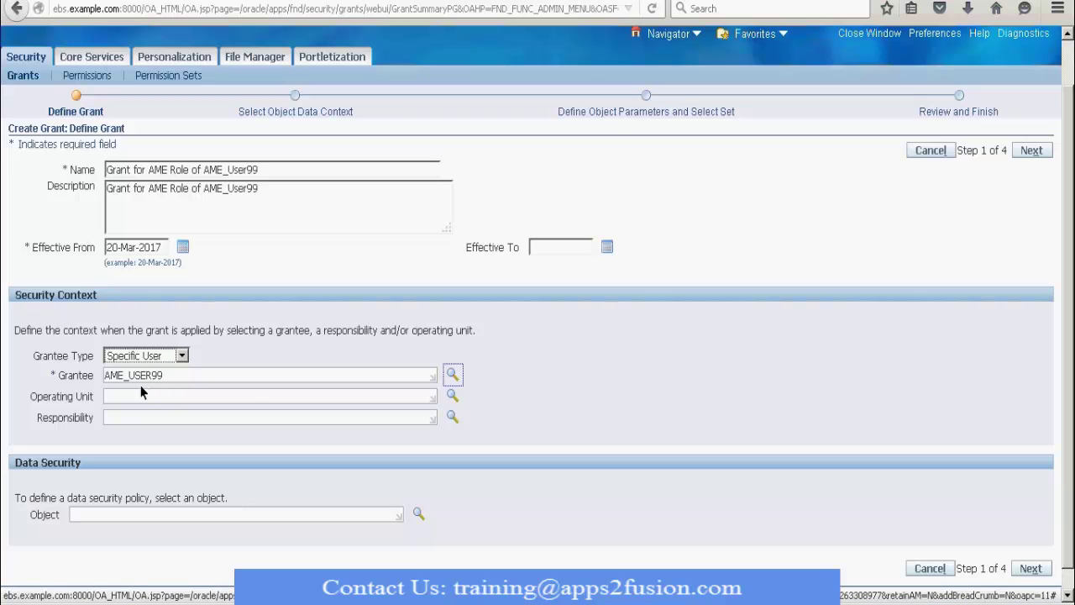
left_click(504, 378)
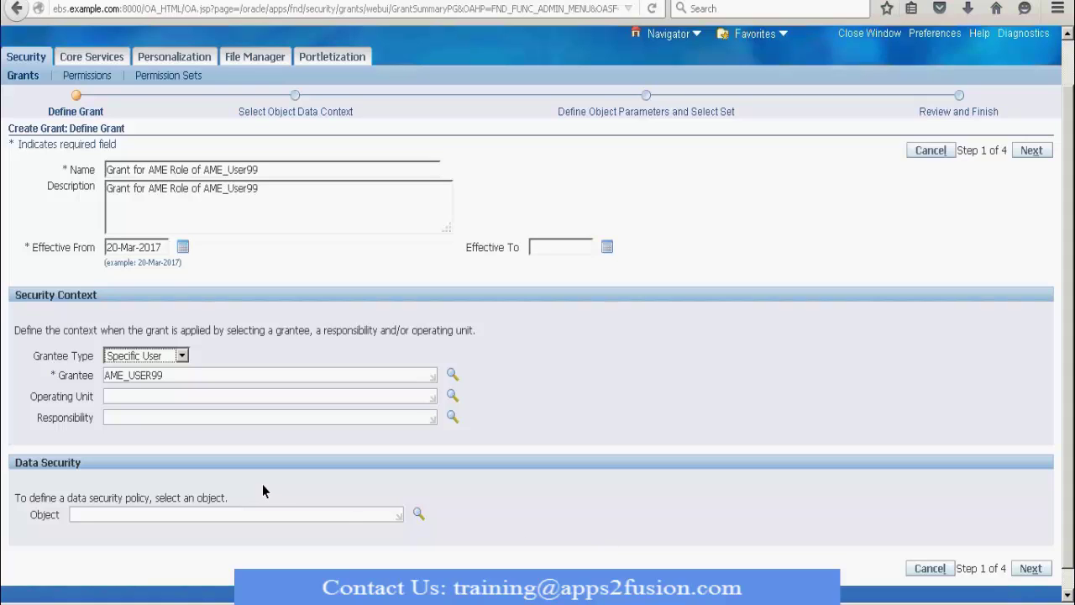
- Set the grant's Object to AME Transaction Types and advance to the data context step
left_click(165, 518)
left_click(195, 509)
type("AME")
key("Tab")
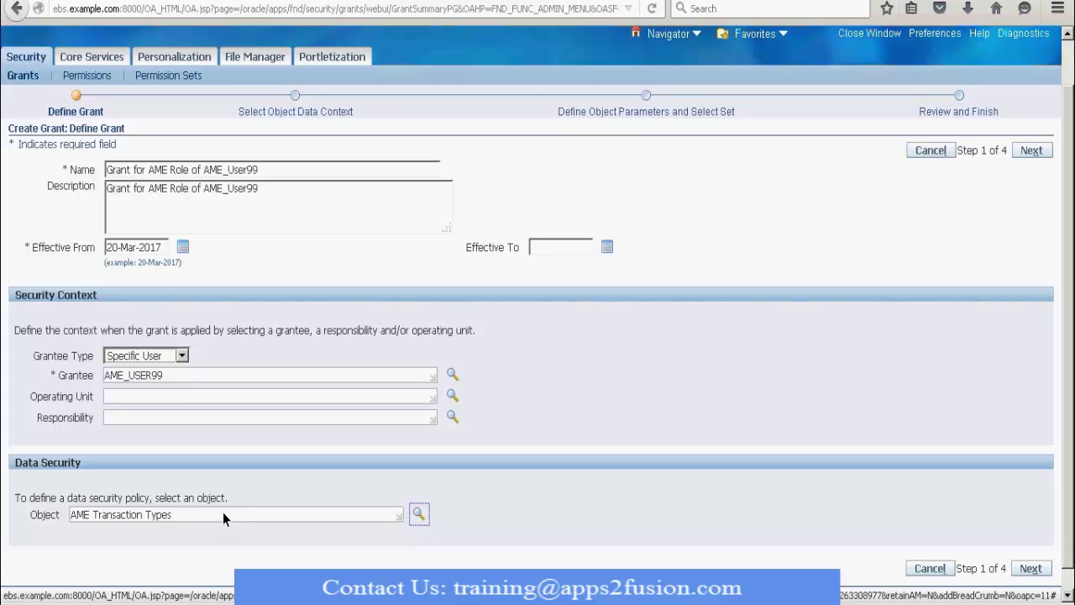
left_click(261, 194)
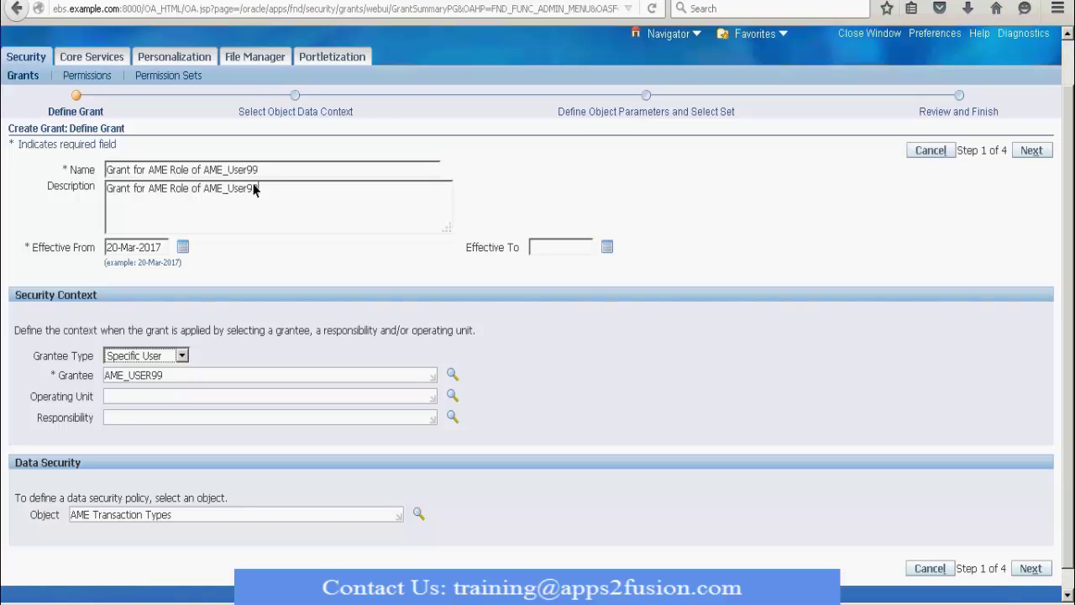
left_click(198, 517)
left_click(1027, 150)
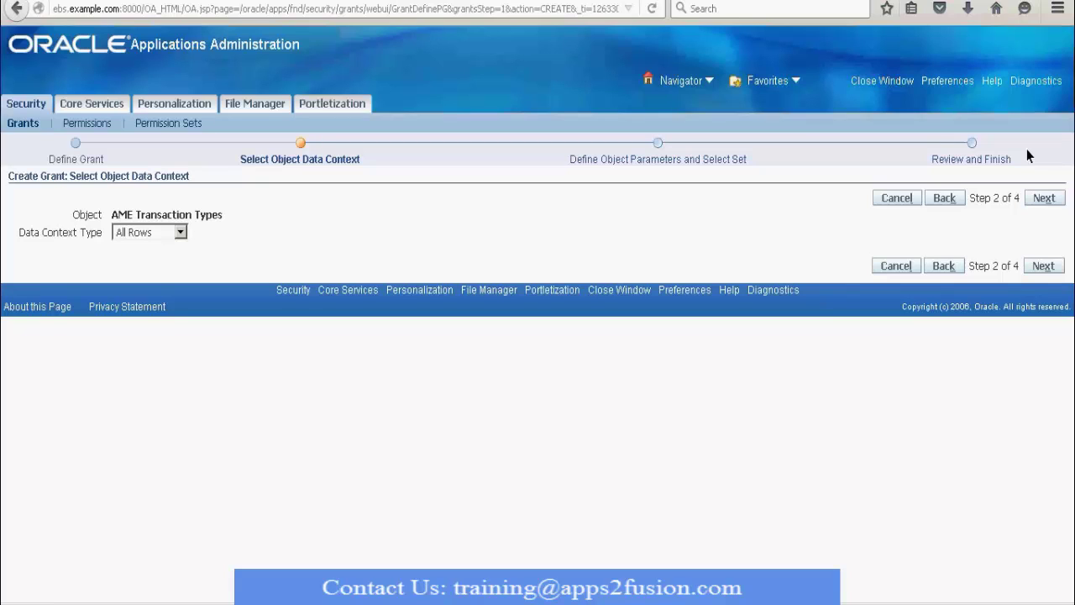
- Keep the data context type as All Rows and advance to the object parameters step
left_click(180, 234)
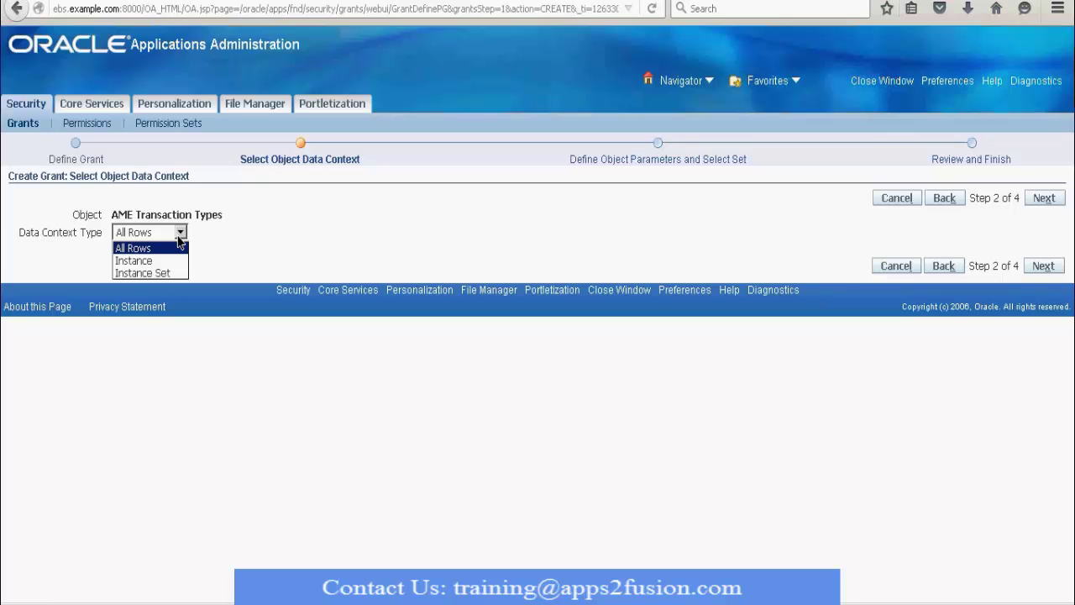
left_click(178, 245)
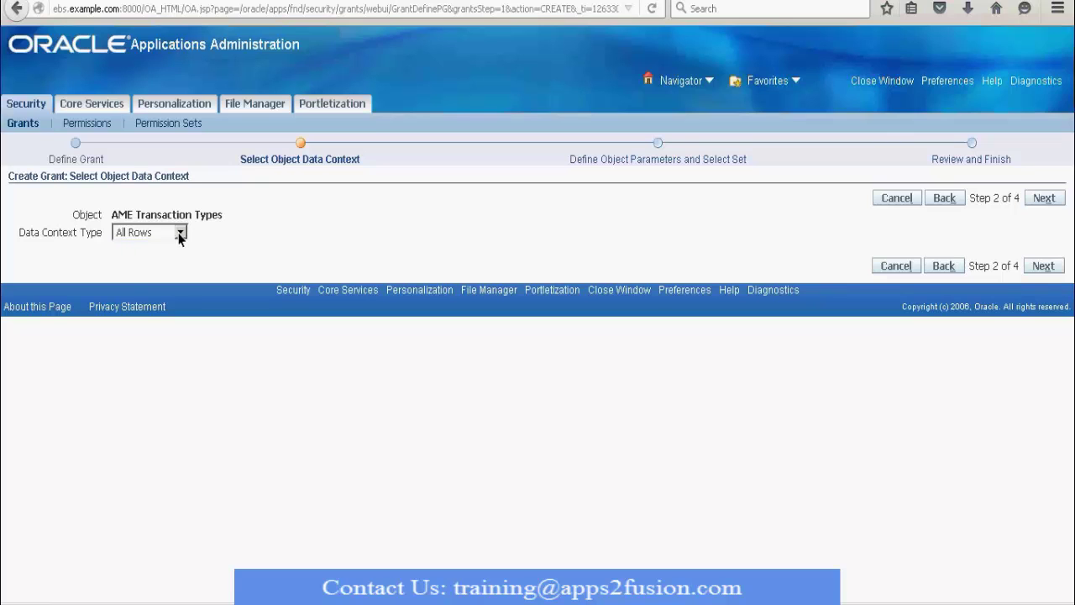
left_click(1042, 202)
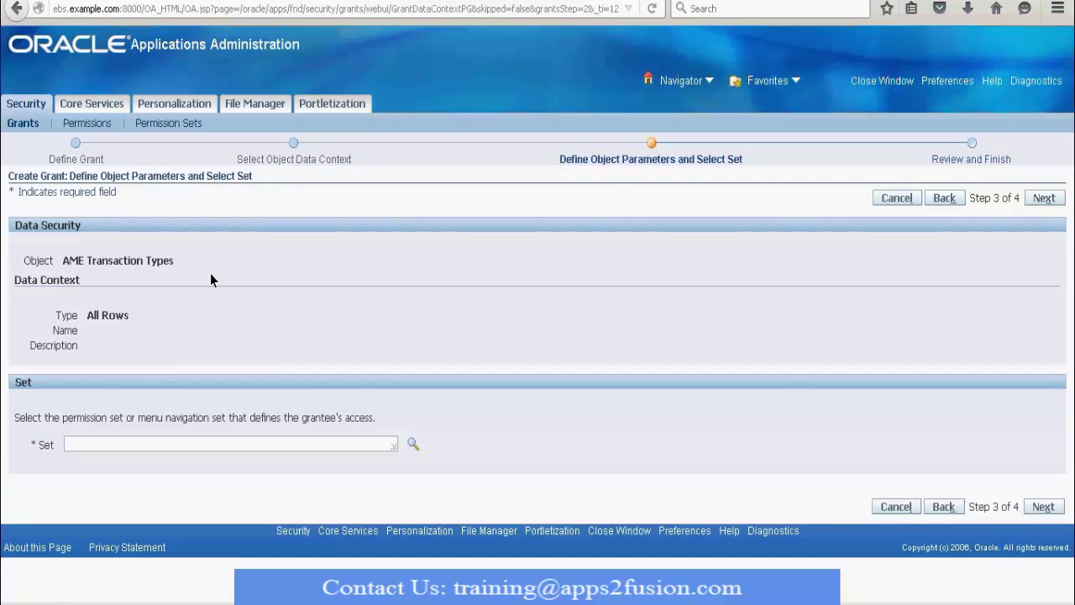
- Choose the AME Calling Applications set, then review and finish creating the grant
left_click(155, 449)
type("AME Func")
key("BackSpace")
key("BackSpace")
key("BackSpace")
key("BackSpace")
type("Cal")
key("Tab")
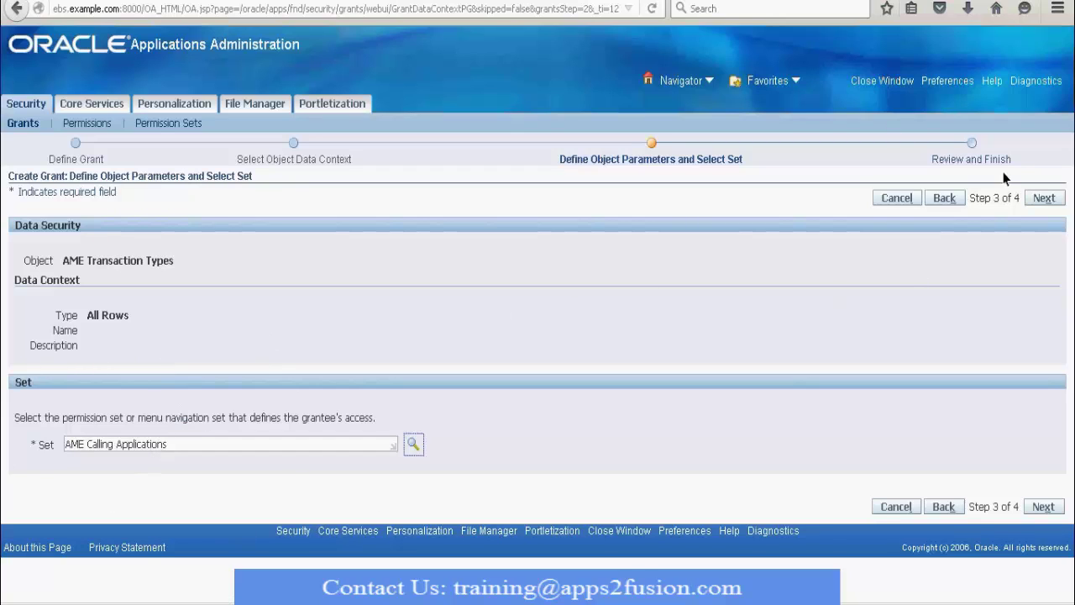
left_click(1042, 200)
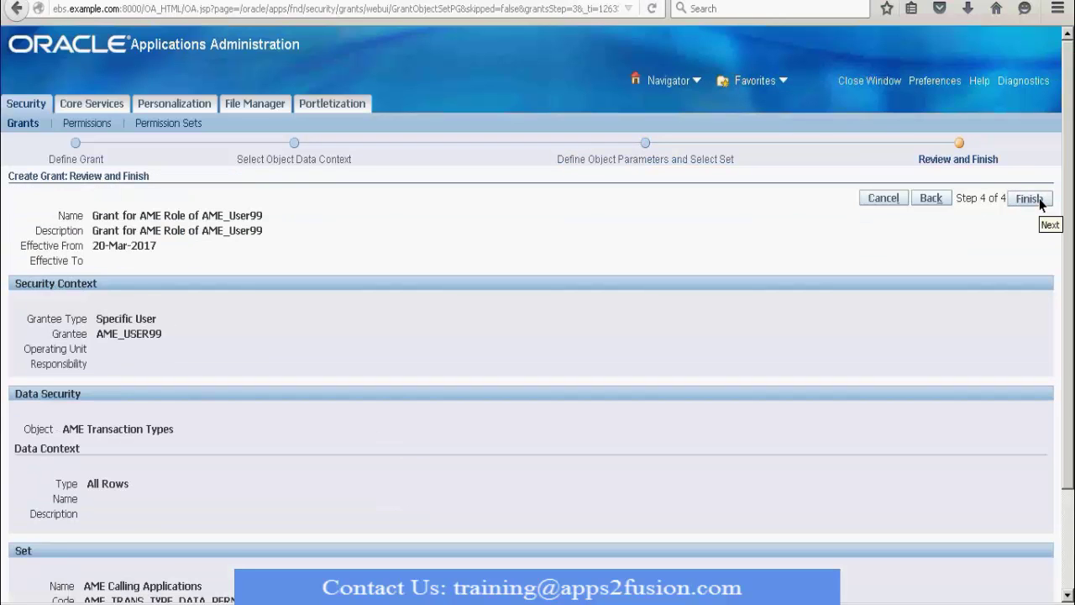
left_click(1030, 199)
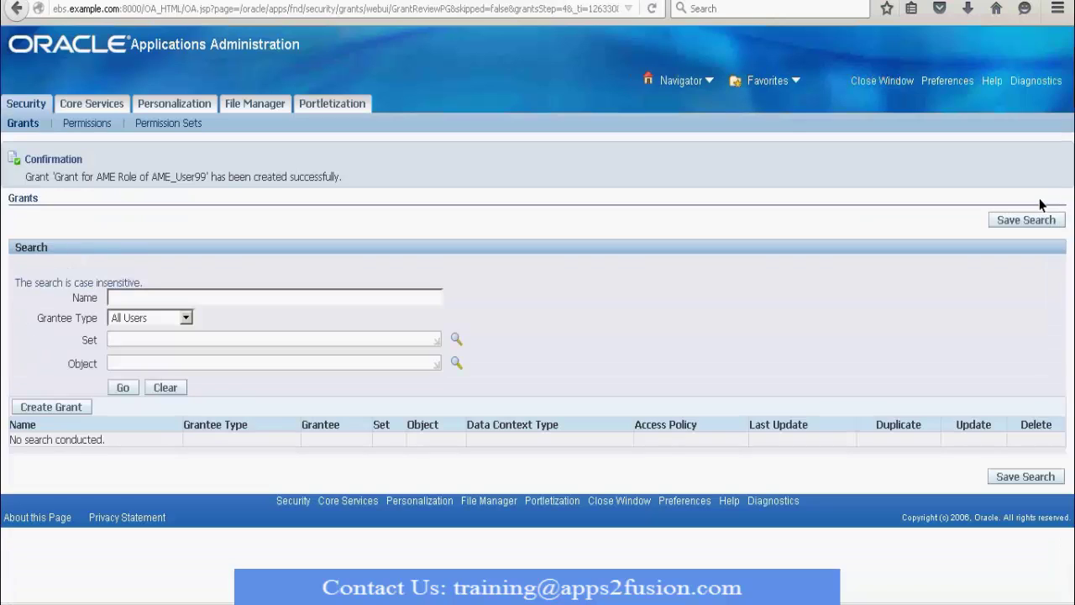